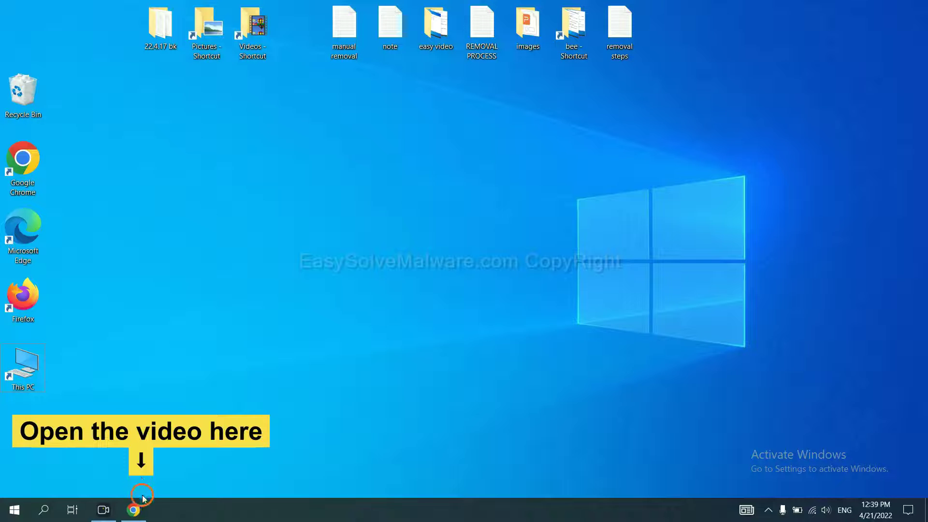
- Open the EasySolveMalware removal guide in Chrome and download the SpyHunter installer for Windows
{"action": "left_click", "coordinate": [142, 509]}
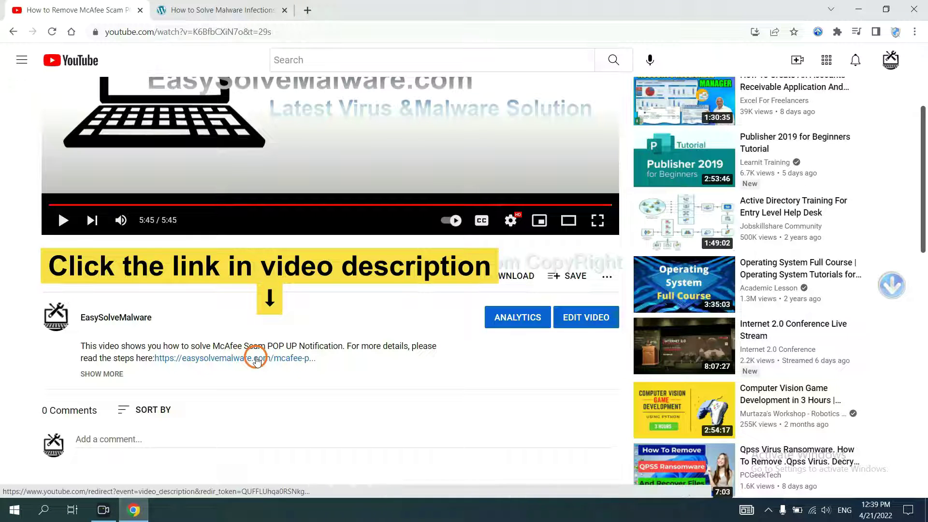
{"action": "left_click", "coordinate": [240, 9]}
{"action": "scroll", "coordinate": [798, 190], "scroll_direction": "down", "scroll_amount": 3}
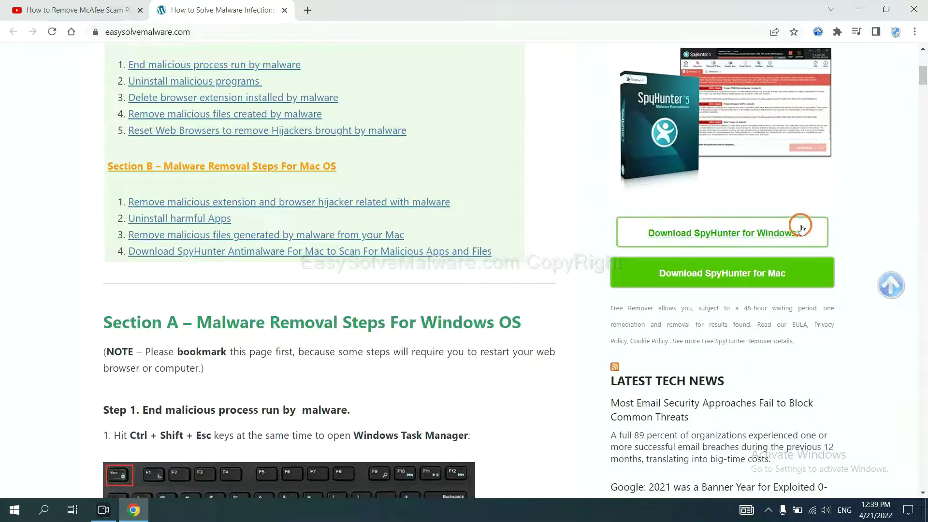
{"action": "left_click", "coordinate": [788, 232]}
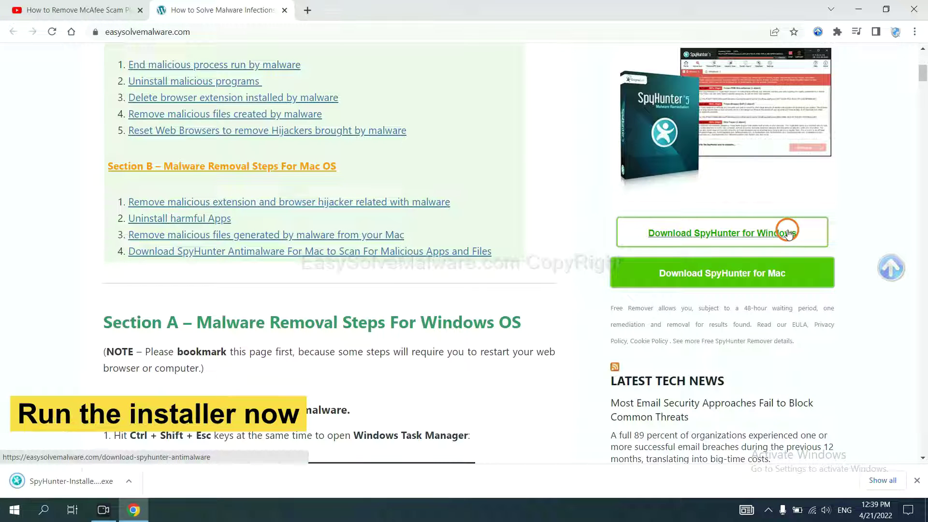
- Run the SpyHunter 5 installer in English, accept the EULA and start installation
{"action": "left_click", "coordinate": [58, 483]}
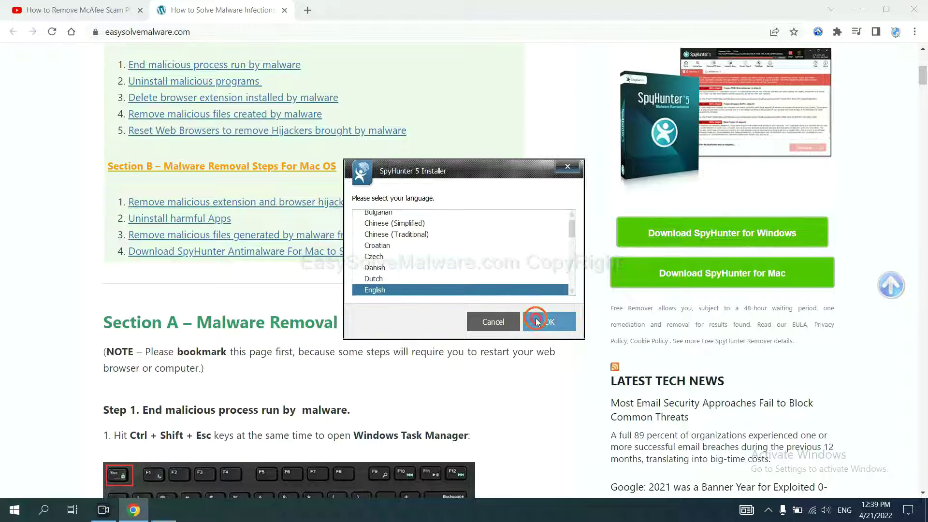
{"action": "left_click", "coordinate": [537, 321]}
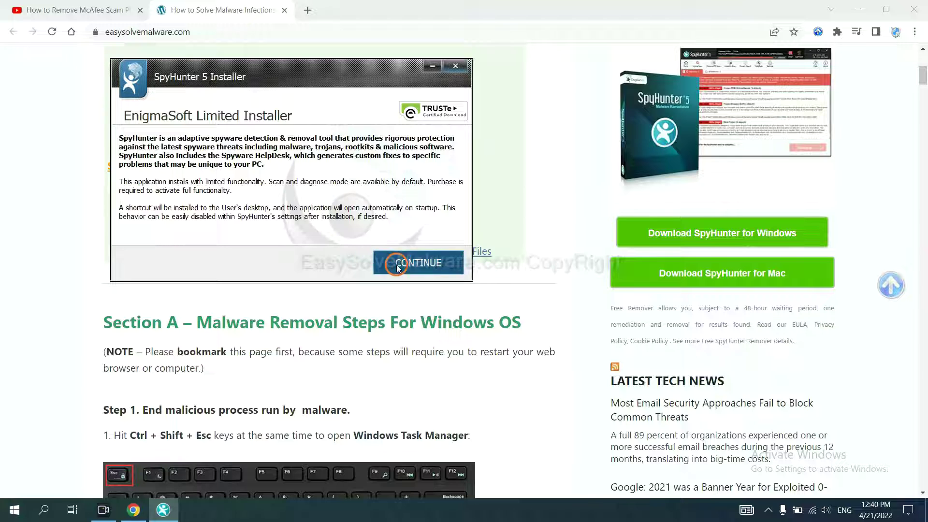
{"action": "left_click", "coordinate": [397, 264]}
{"action": "left_click", "coordinate": [299, 233]}
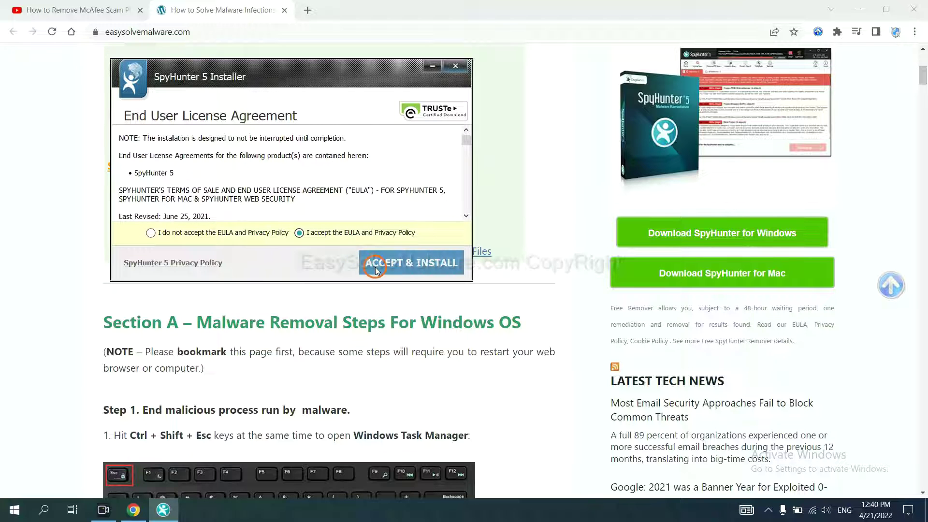
{"action": "left_click", "coordinate": [375, 264]}
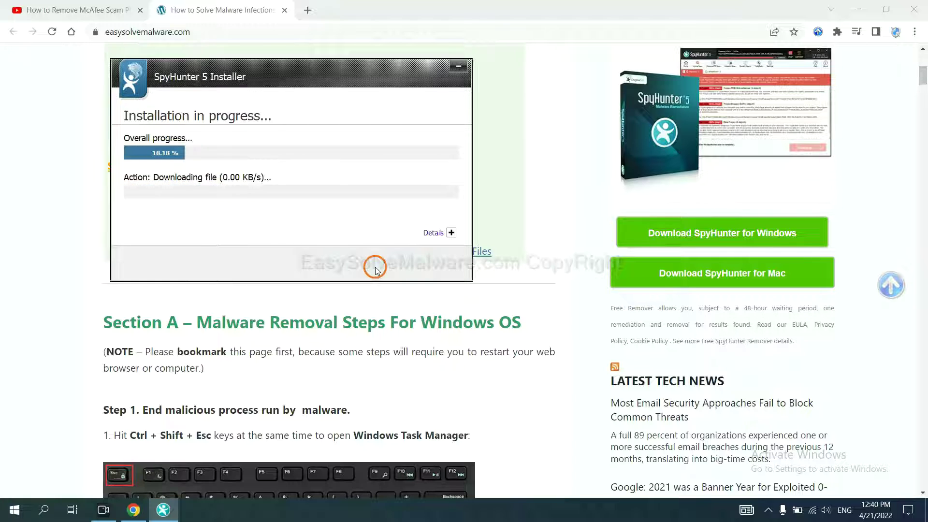
- Launch SpyHunter 5, scan the computer, and proceed past the remove360.bat unknown-object result
{"action": "left_click", "coordinate": [452, 326]}
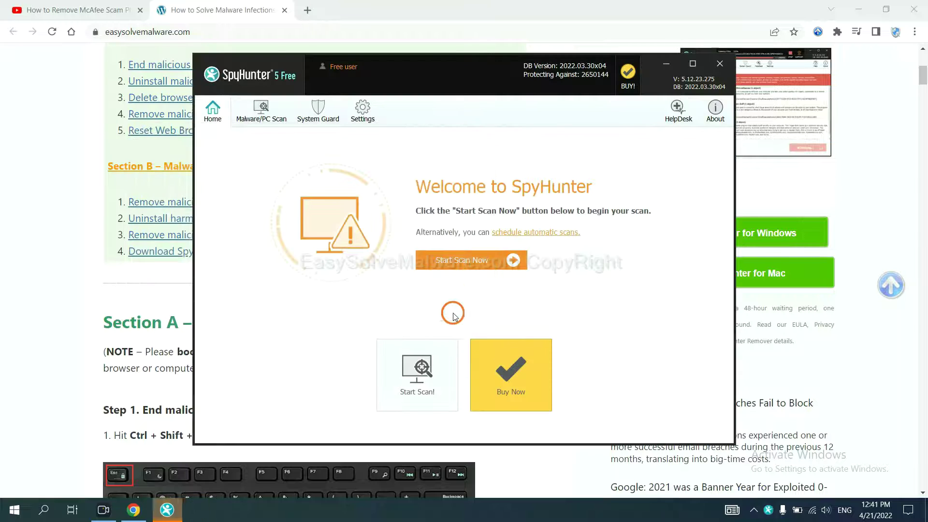
{"action": "left_click", "coordinate": [456, 262]}
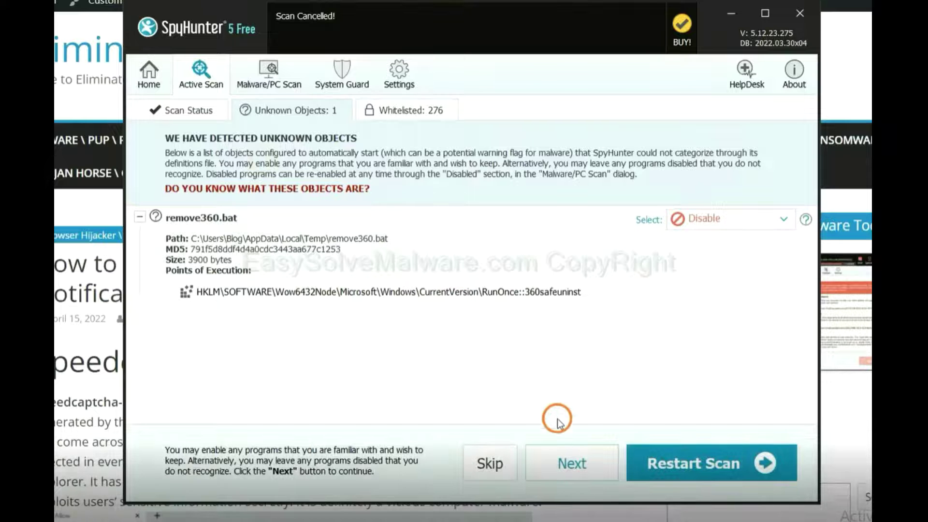
{"action": "left_click", "coordinate": [571, 465]}
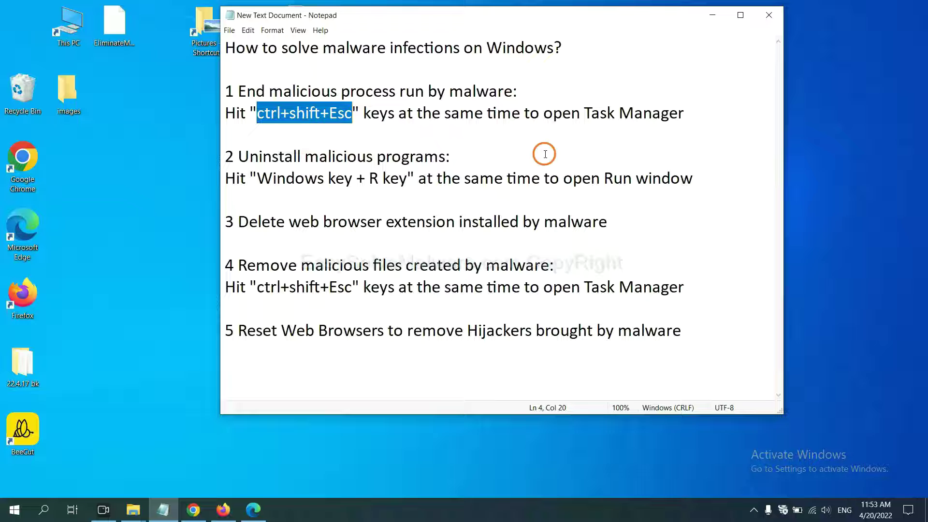
- Highlight the Ctrl+Shift+Esc Task Manager shortcut in step 1 of the Notepad guide
{"action": "left_click", "coordinate": [331, 116]}
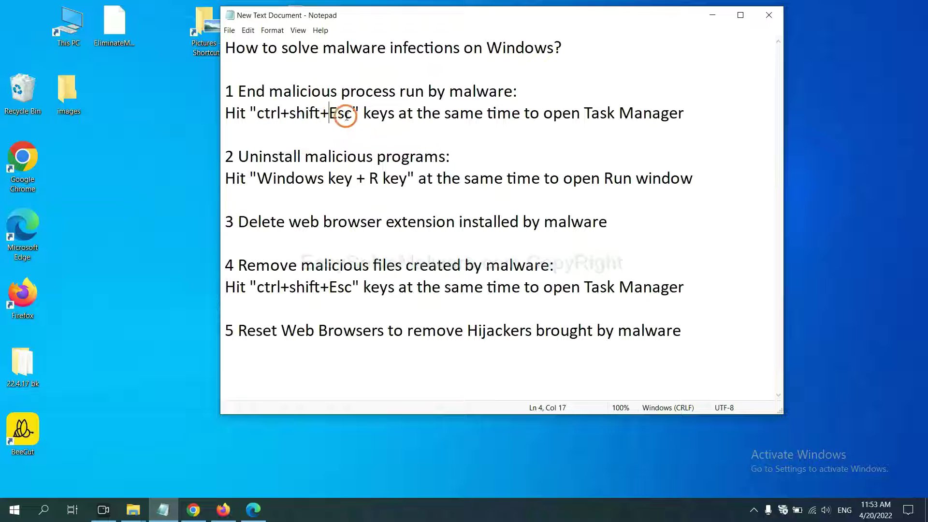
{"action": "left_click_drag", "start_coordinate": [353, 115], "coordinate": [259, 116]}
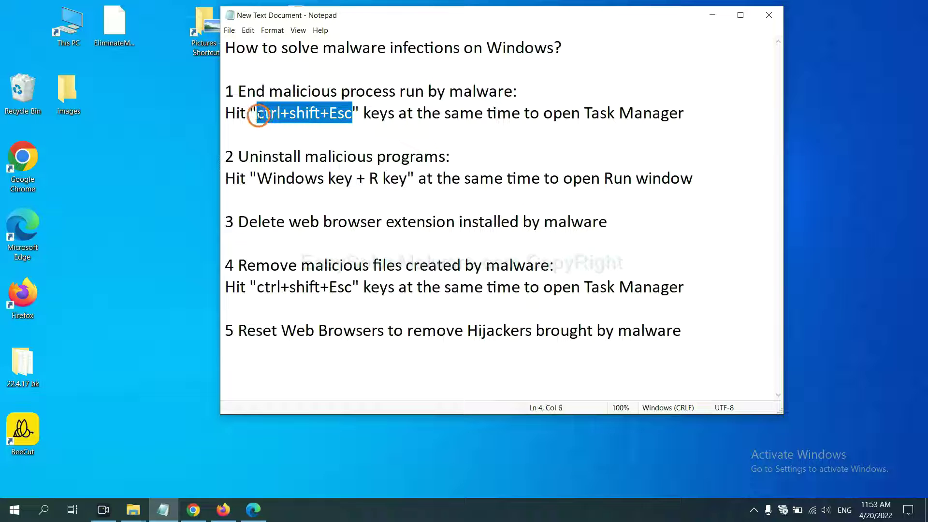
- End the Usermode Font Driver Host process in Task Manager, then close Task Manager
{"action": "key", "text": "ctrl+shift+Escape"}
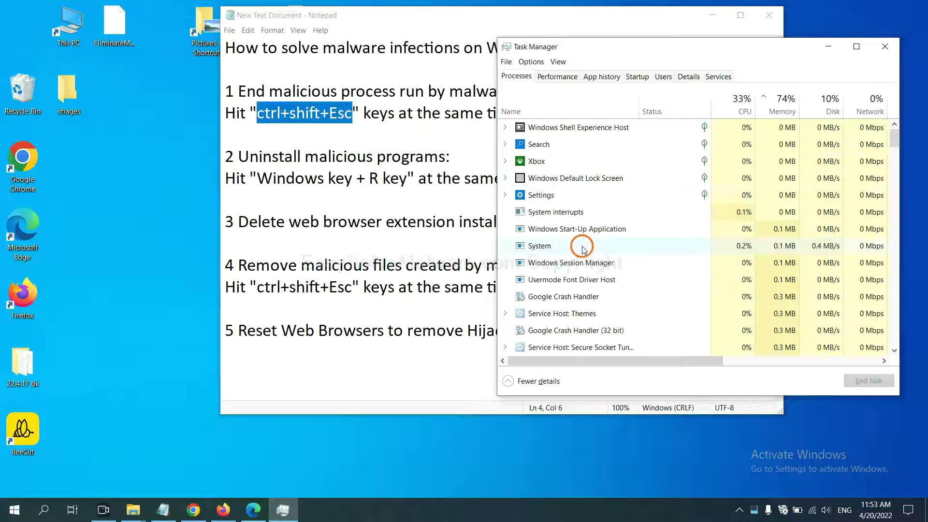
{"action": "left_click", "coordinate": [618, 245]}
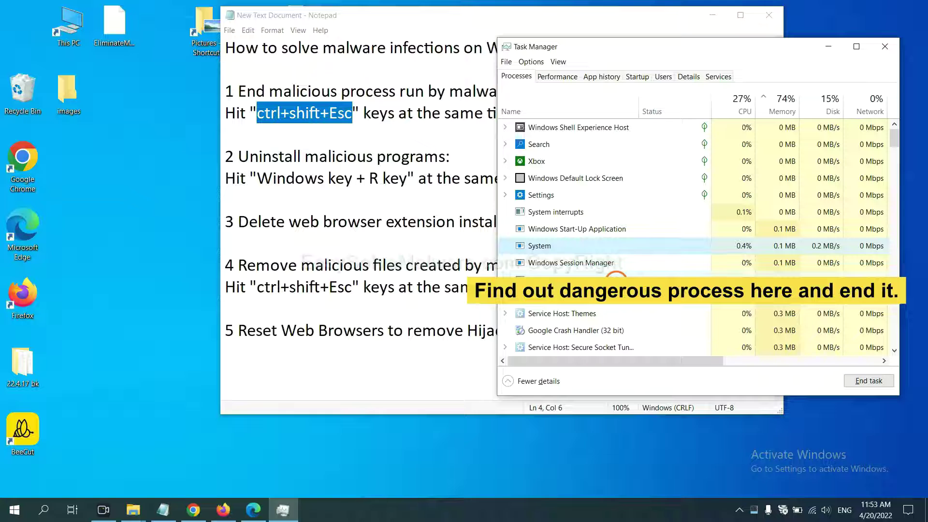
{"action": "left_click", "coordinate": [616, 280]}
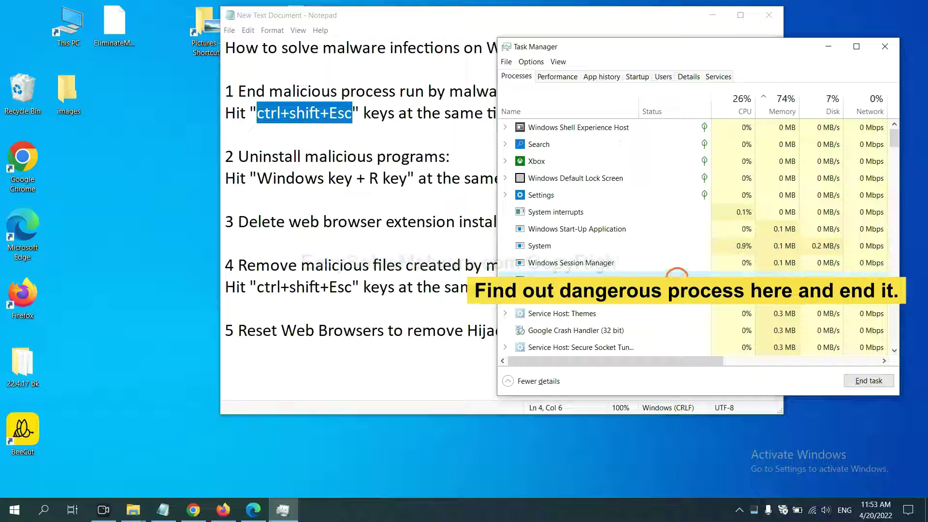
{"action": "left_click", "coordinate": [875, 382]}
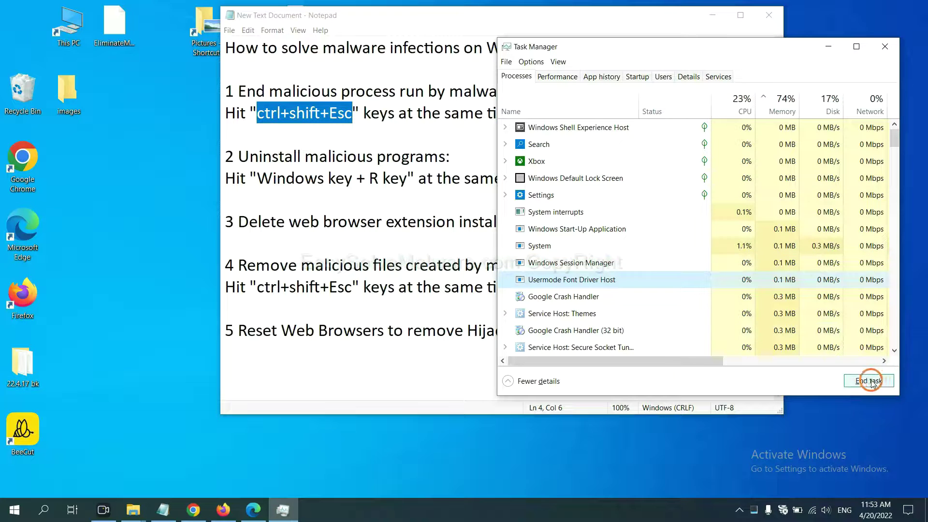
{"action": "left_click", "coordinate": [883, 47]}
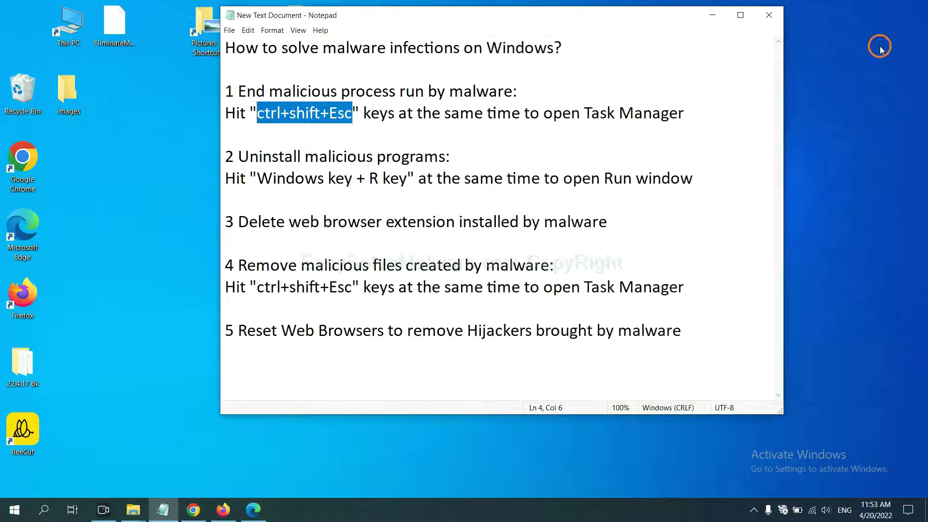
{"action": "left_click", "coordinate": [578, 166]}
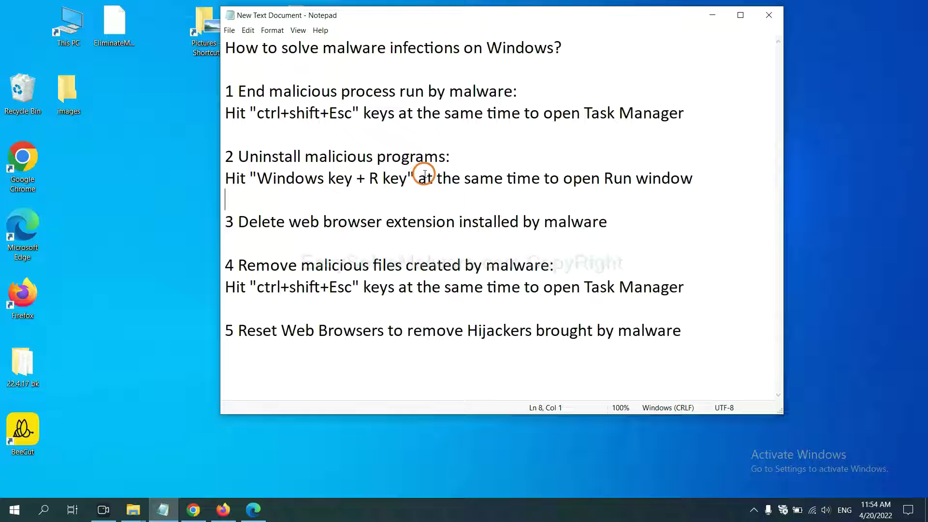
- Highlight step 2's Run shortcut, open Run beside the guide, and enter 'control panel'
{"action": "left_click_drag", "start_coordinate": [256, 181], "coordinate": [404, 187]}
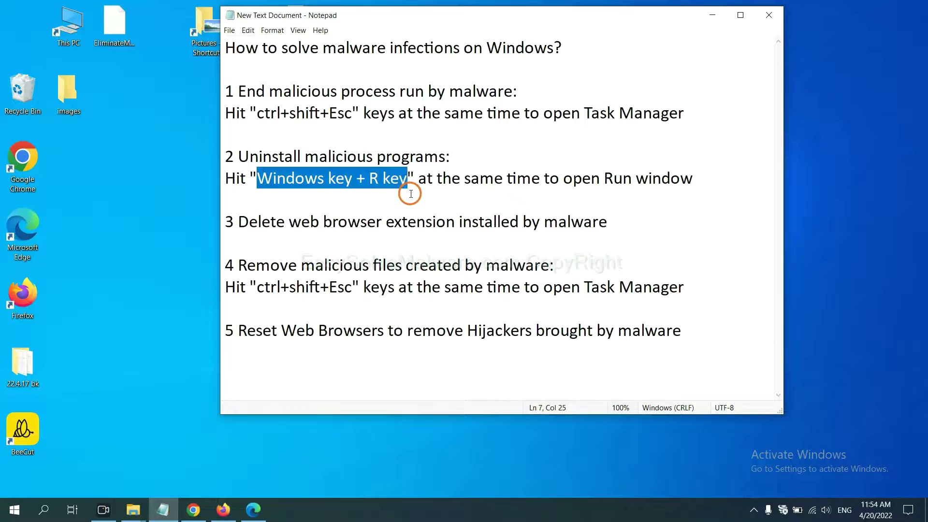
{"action": "key", "text": "super+r"}
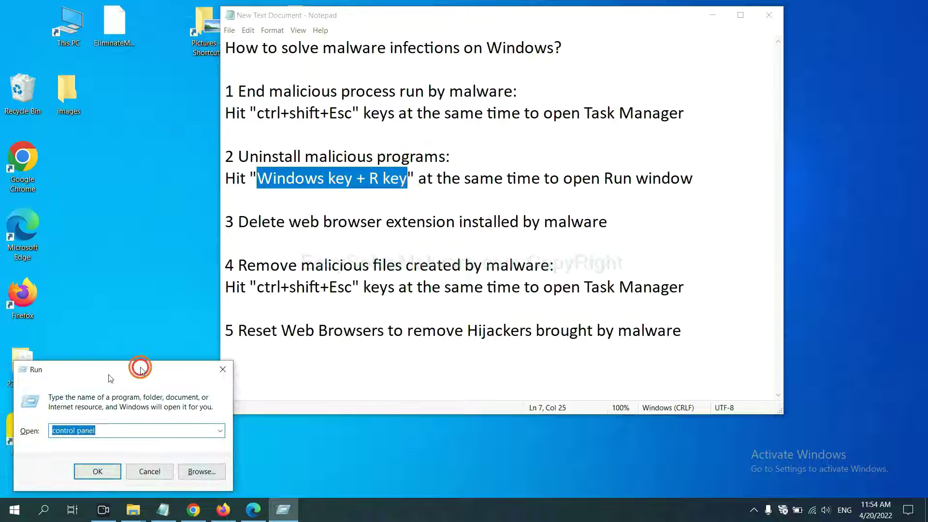
{"action": "left_click_drag", "start_coordinate": [103, 380], "coordinate": [708, 160]}
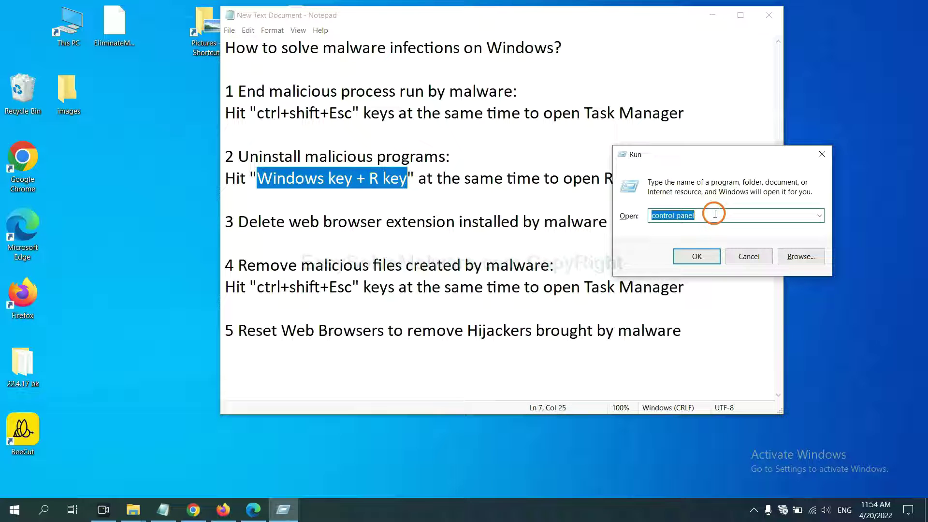
{"action": "left_click", "coordinate": [714, 215]}
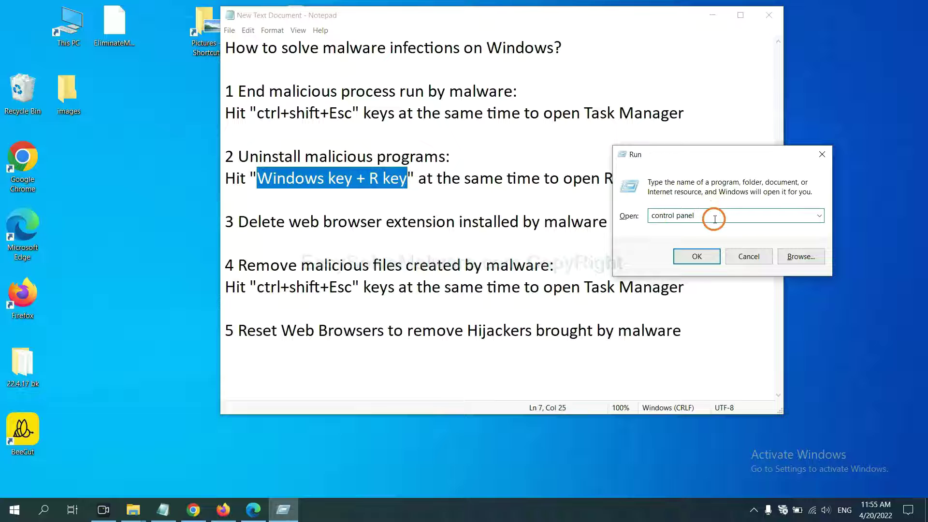
{"action": "left_click_drag", "start_coordinate": [721, 215], "coordinate": [632, 215]}
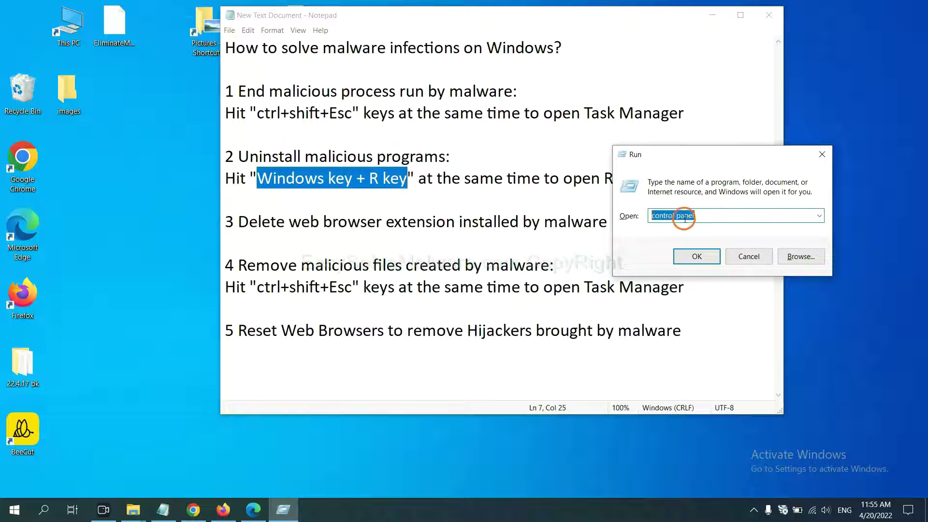
- Review Control Panel's installed programs, selecting Xiph.Org Open Codecs, then close the list
{"action": "left_click", "coordinate": [695, 256]}
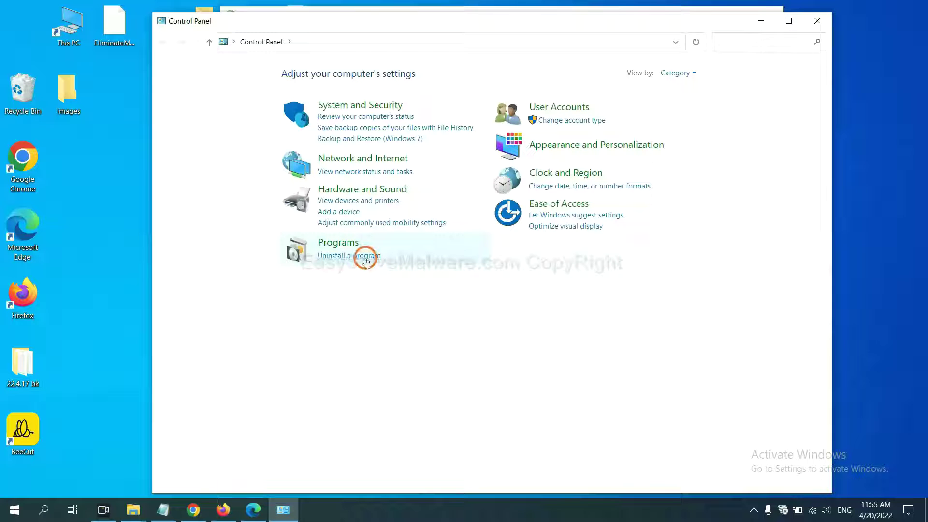
{"action": "left_click", "coordinate": [366, 259]}
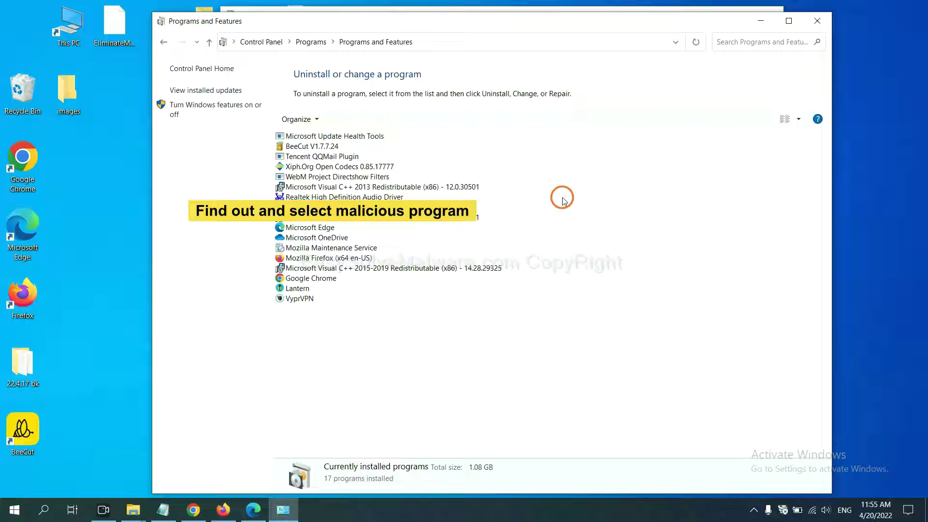
{"action": "left_click", "coordinate": [365, 168]}
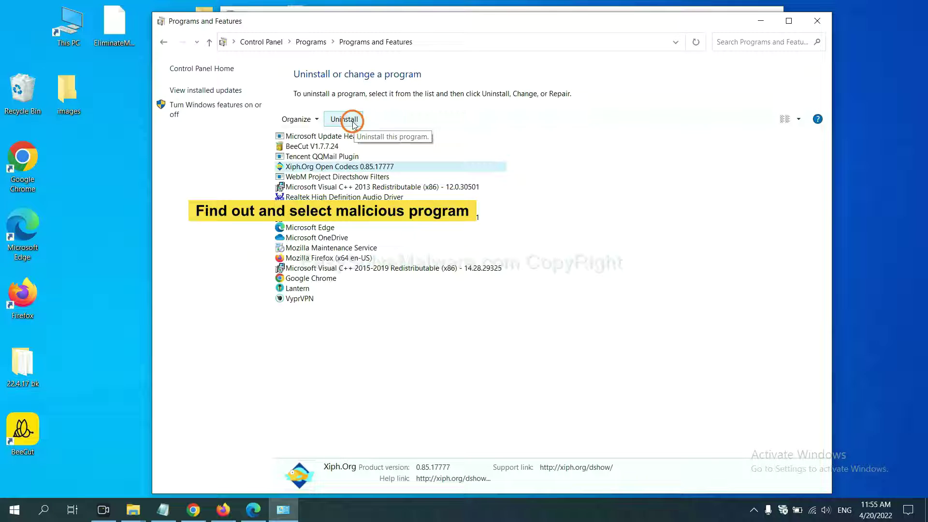
{"action": "left_click", "coordinate": [817, 23]}
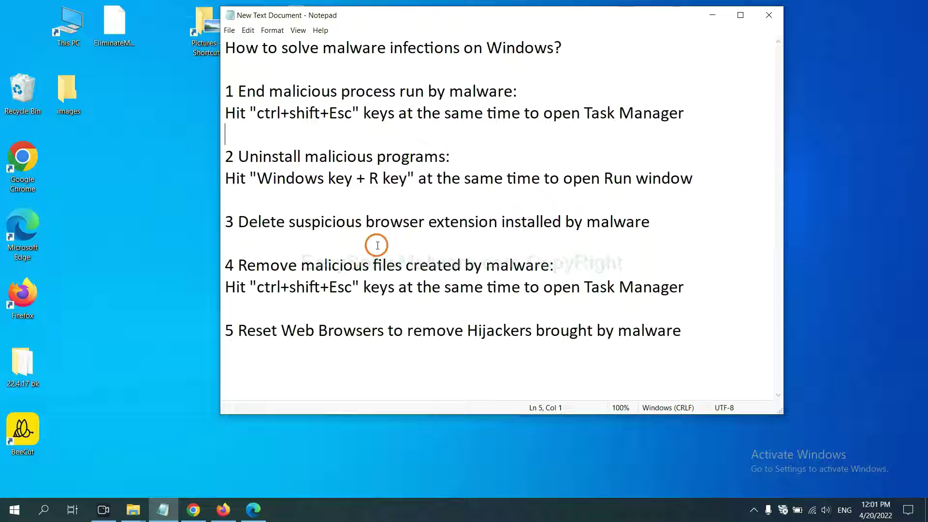
{"action": "left_click", "coordinate": [195, 510]}
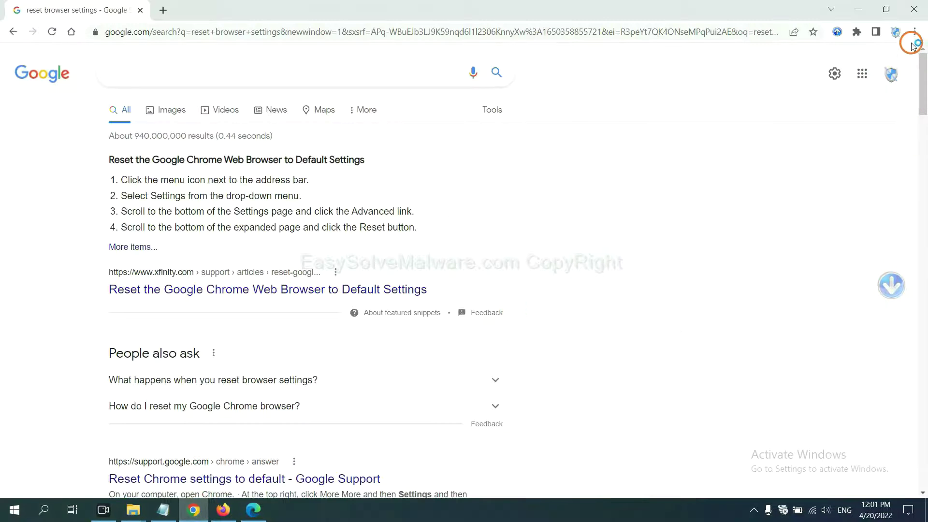
- Open Chrome's Extensions page showing the Scroll To Top extension
{"action": "left_click", "coordinate": [913, 36]}
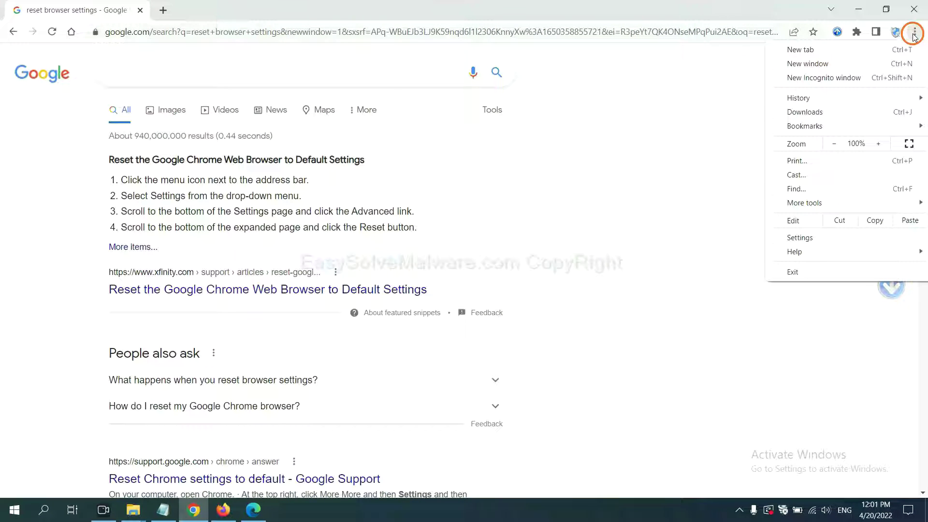
{"action": "mouse_move", "coordinate": [804, 203]}
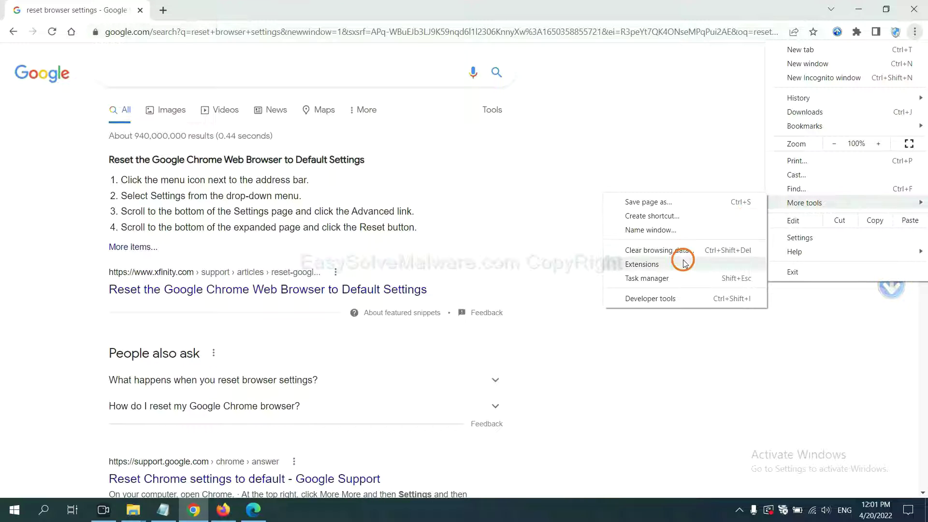
{"action": "left_click", "coordinate": [683, 263]}
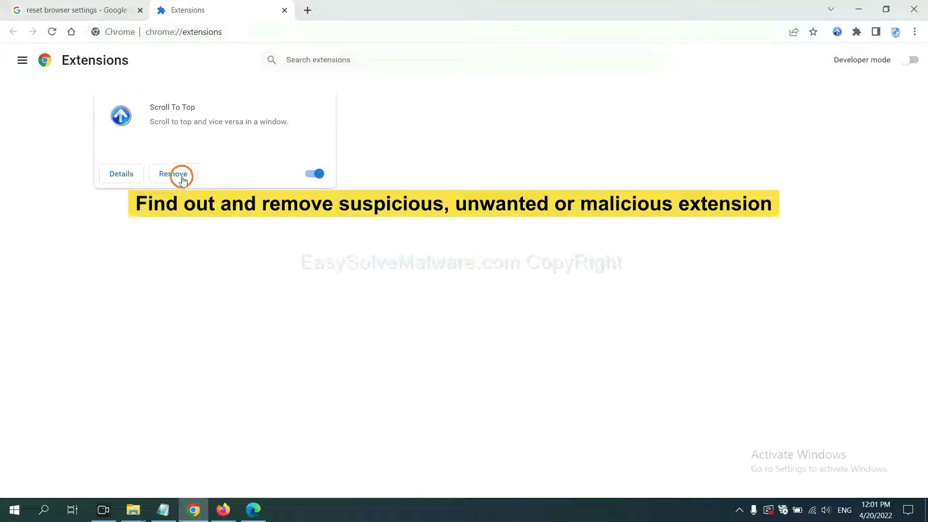
- Open Firefox's Add-ons Manager and show the removal options for GIPHY for Firefox
{"action": "left_click", "coordinate": [222, 511]}
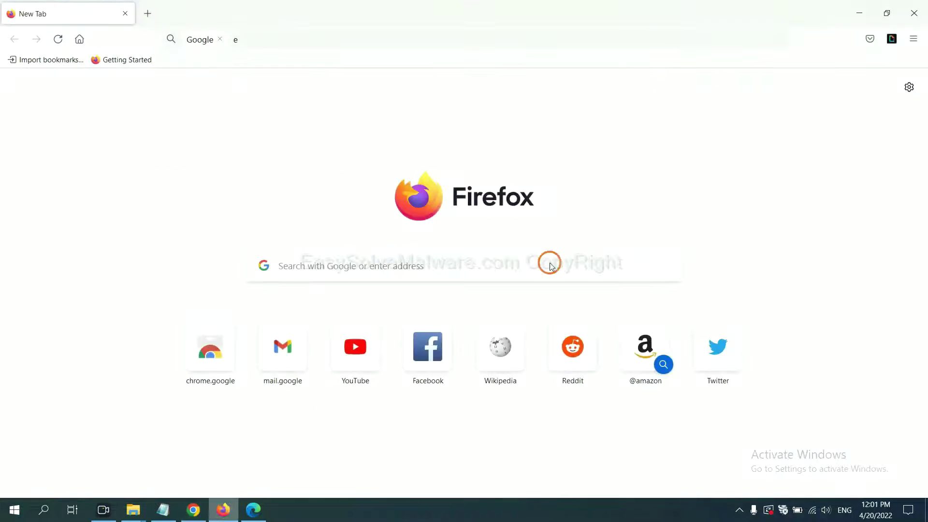
{"action": "left_click", "coordinate": [914, 40]}
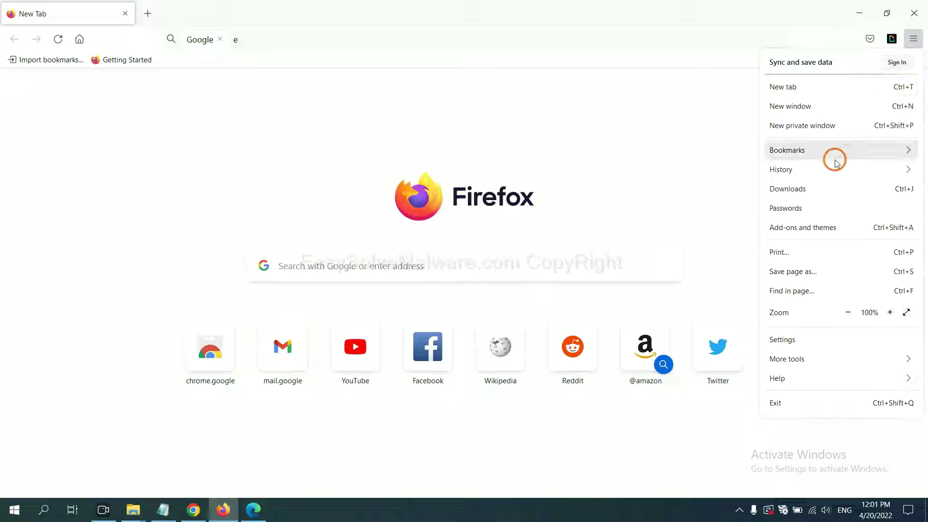
{"action": "left_click", "coordinate": [810, 234]}
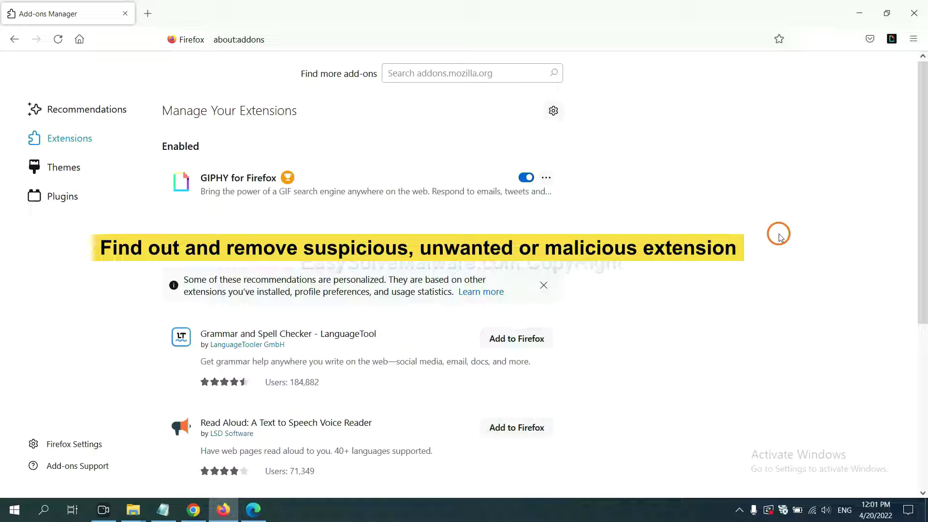
{"action": "left_click", "coordinate": [546, 178]}
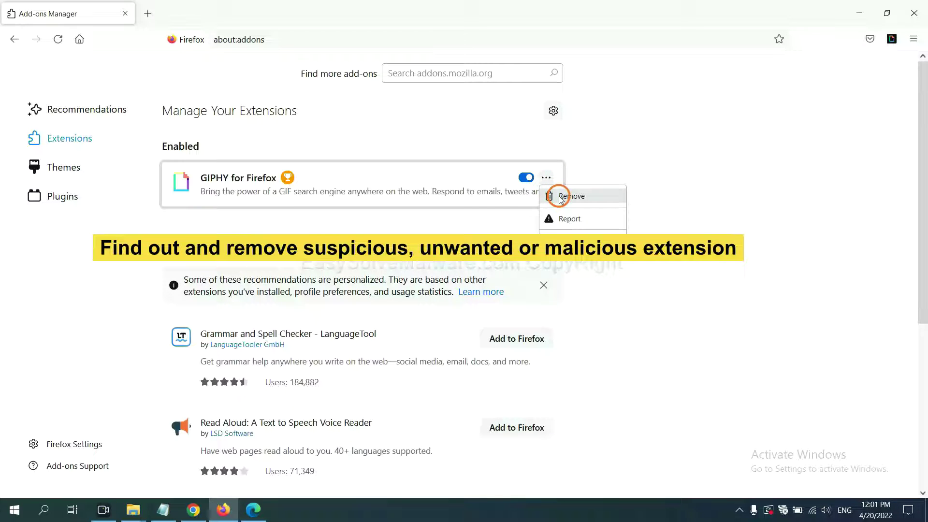
{"action": "left_click", "coordinate": [253, 511]}
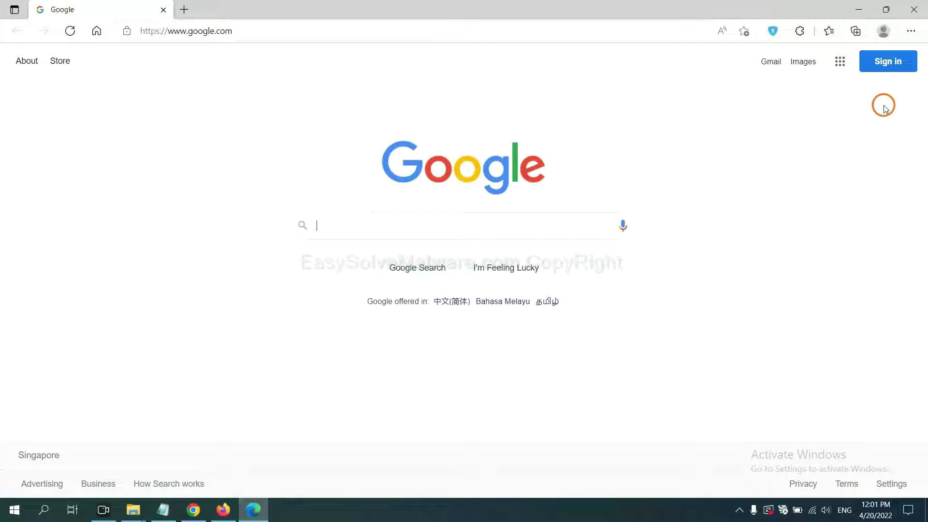
- Remove the ArcVpn Free Fast VPN Proxy extension from Edge's Extensions page
{"action": "left_click", "coordinate": [909, 31]}
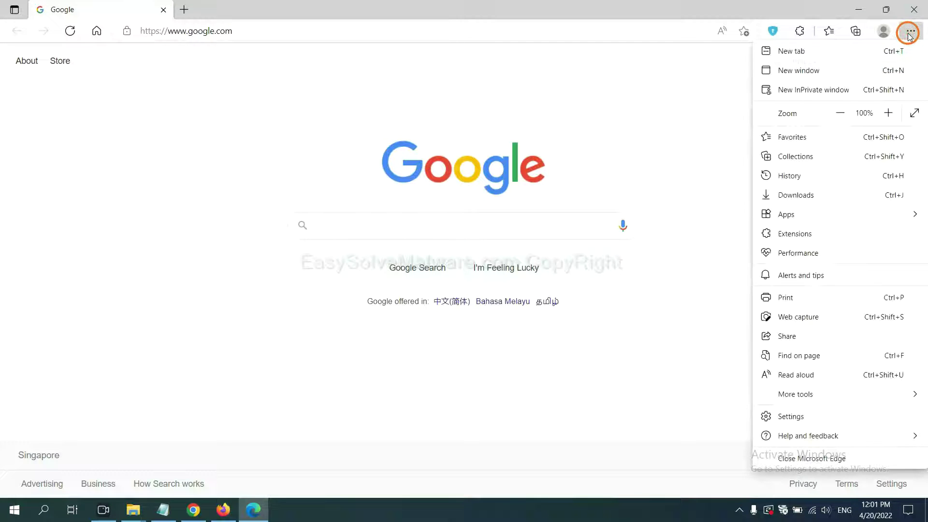
{"action": "right_click", "coordinate": [798, 234]}
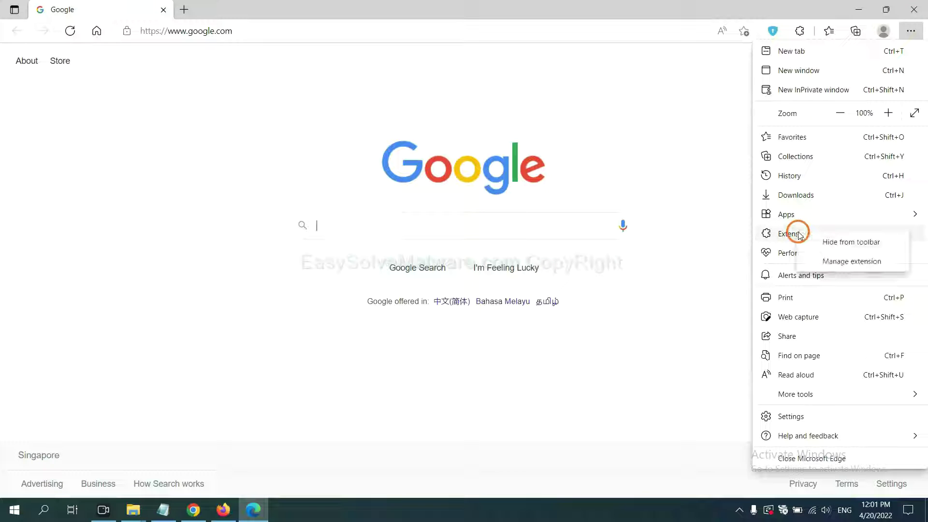
{"action": "left_click", "coordinate": [833, 263]}
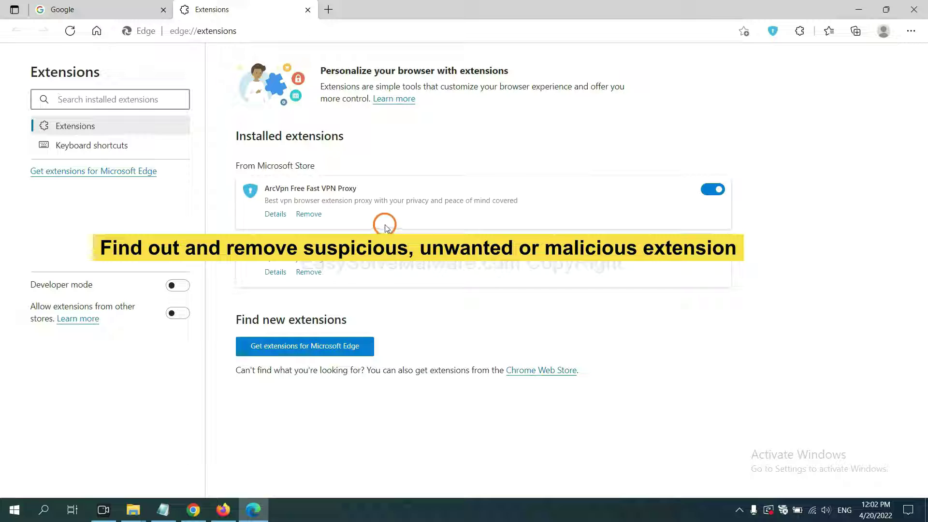
{"action": "left_click", "coordinate": [317, 218]}
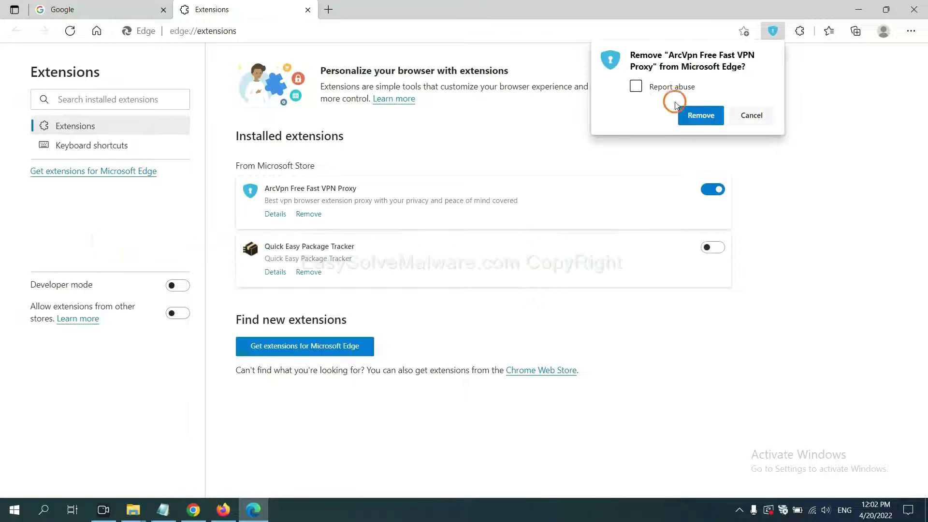
{"action": "left_click", "coordinate": [693, 116]}
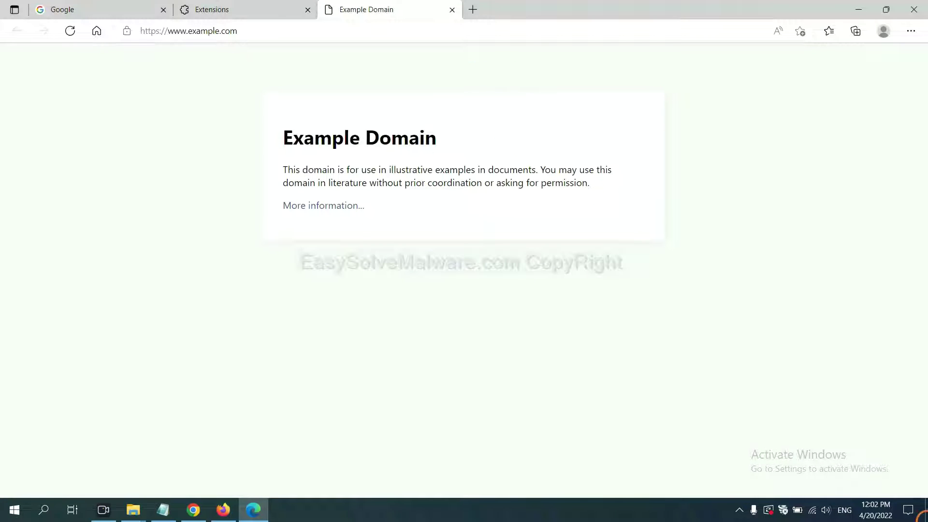
- Review the Notepad guide's step four instructions for opening the Run dialog
{"action": "left_click", "coordinate": [922, 518]}
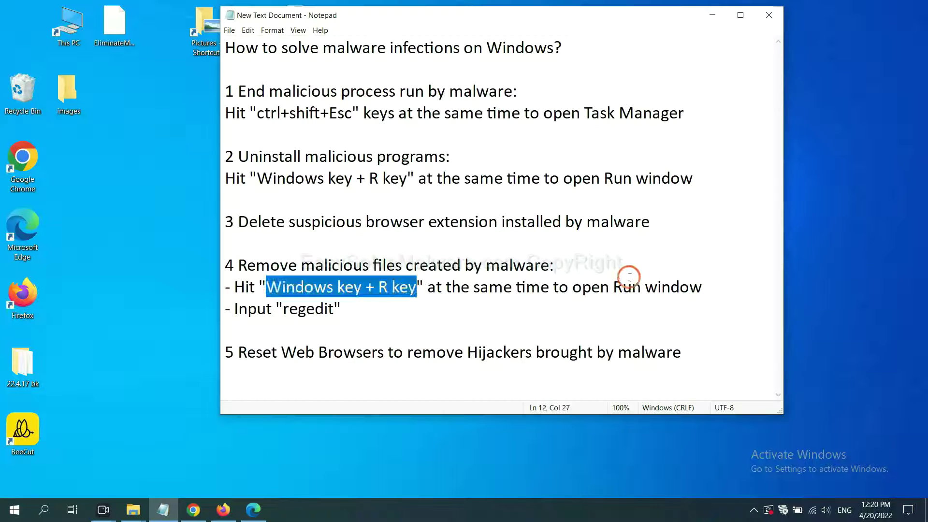
{"action": "left_click", "coordinate": [629, 284]}
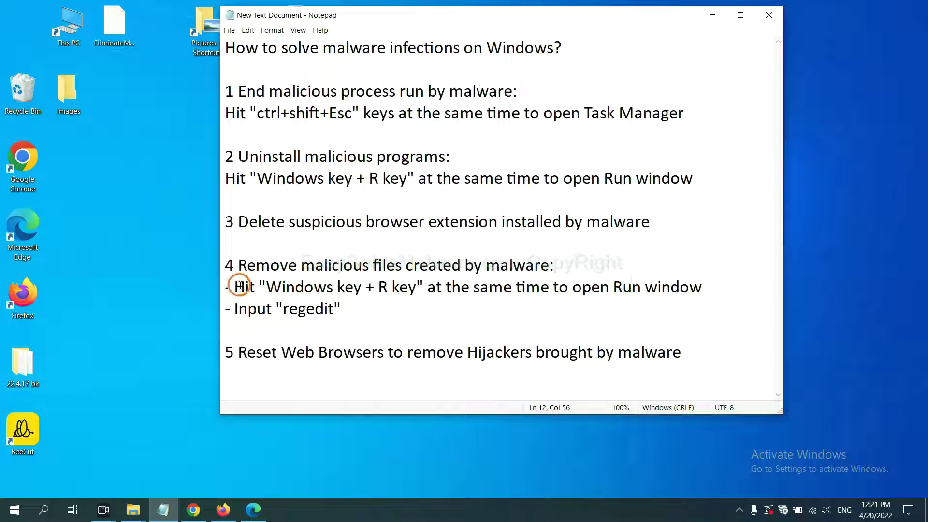
{"action": "left_click_drag", "start_coordinate": [235, 286], "coordinate": [538, 292]}
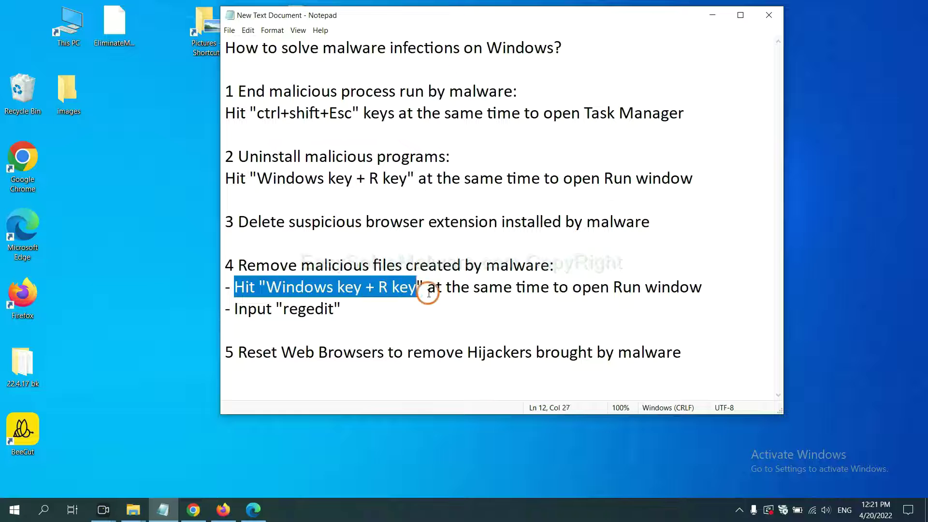
{"action": "left_click", "coordinate": [538, 293]}
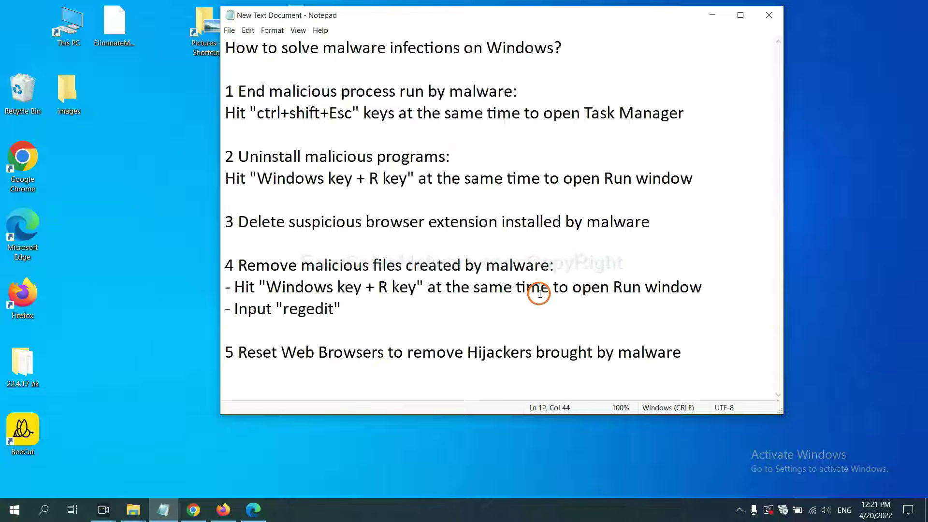
- Launch Registry Editor by running regedit from the Run dialog beside the notes
{"action": "key", "text": "super+r"}
{"action": "left_click_drag", "start_coordinate": [174, 369], "coordinate": [730, 206]}
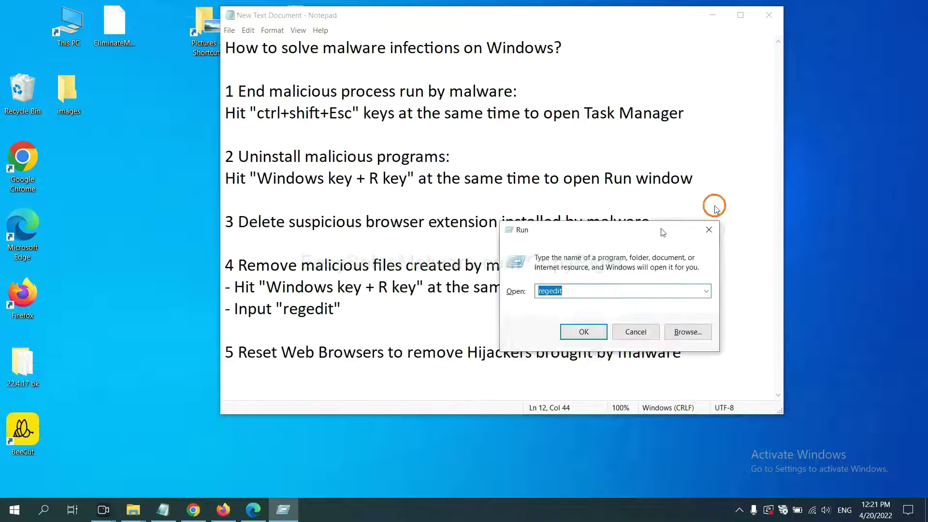
{"action": "left_click", "coordinate": [678, 253]}
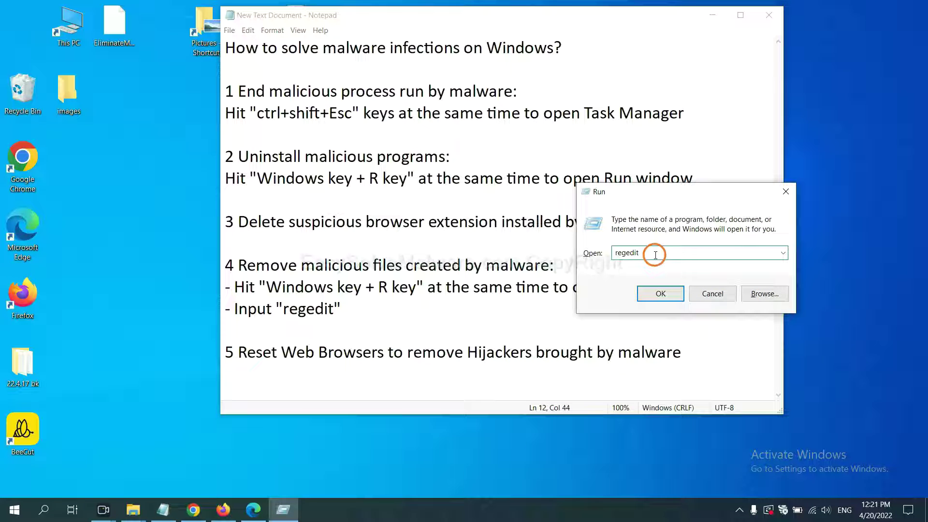
{"action": "left_click", "coordinate": [659, 293]}
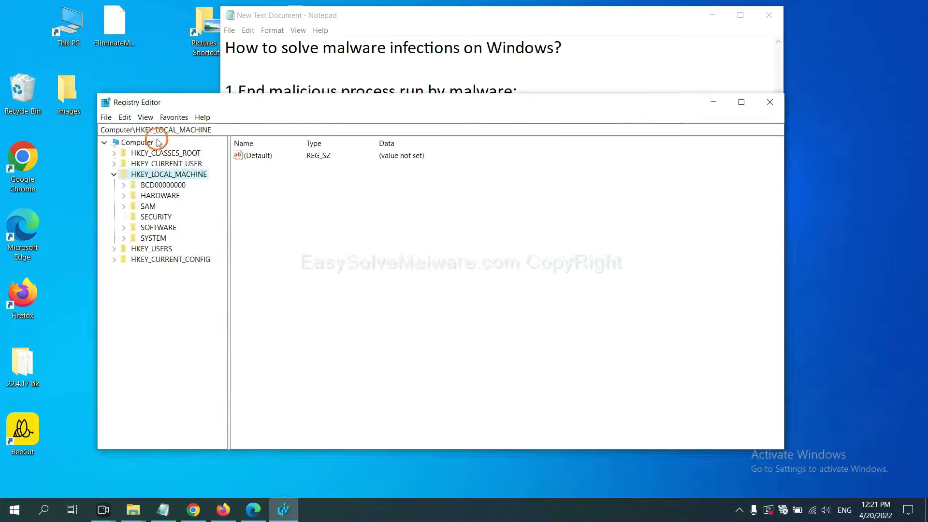
- Search the registry for the malware name, locating BeeCut.exe under FEATURE_BROWSER_EMULATION
{"action": "left_click", "coordinate": [126, 117]}
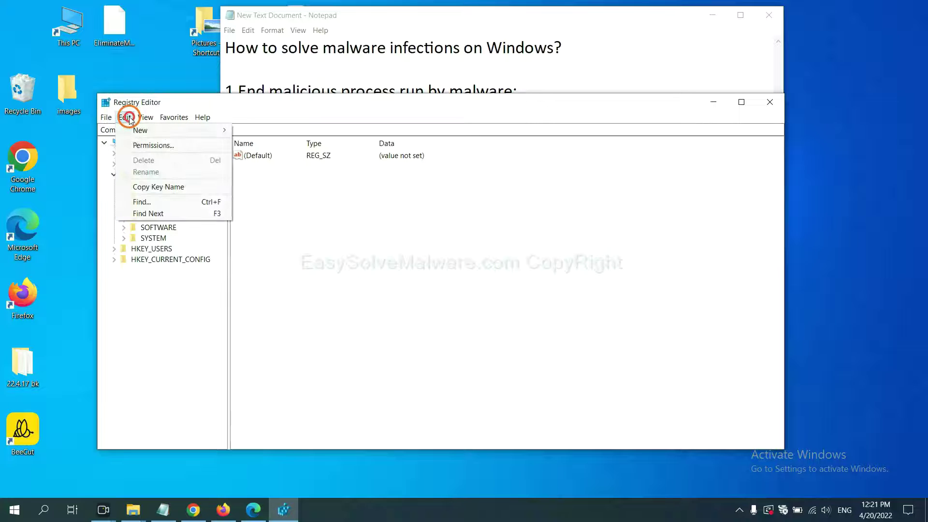
{"action": "left_click", "coordinate": [162, 203]}
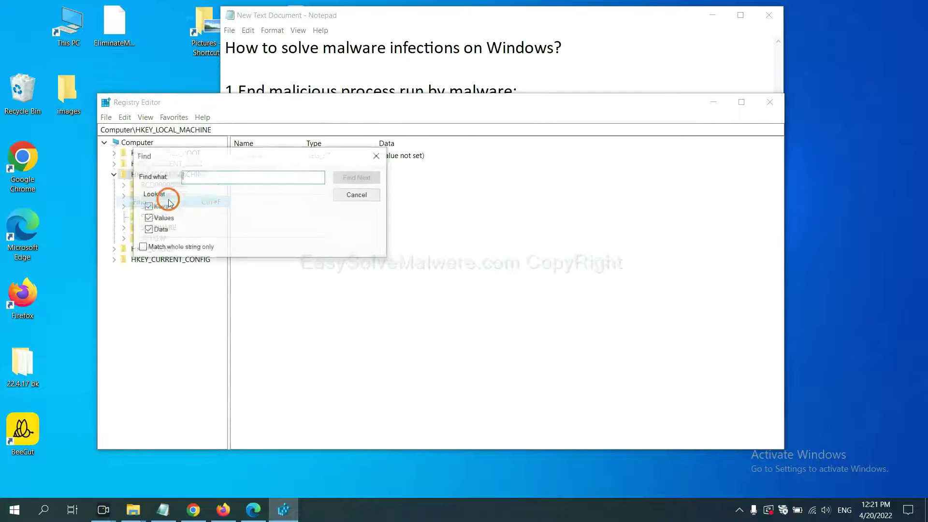
{"action": "left_click_drag", "start_coordinate": [255, 155], "coordinate": [369, 180]}
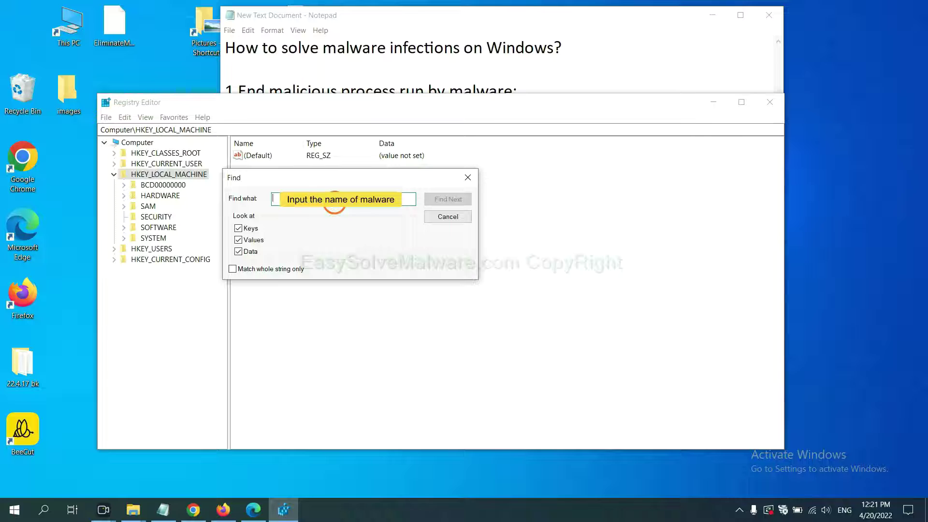
{"action": "type", "text": "be"}
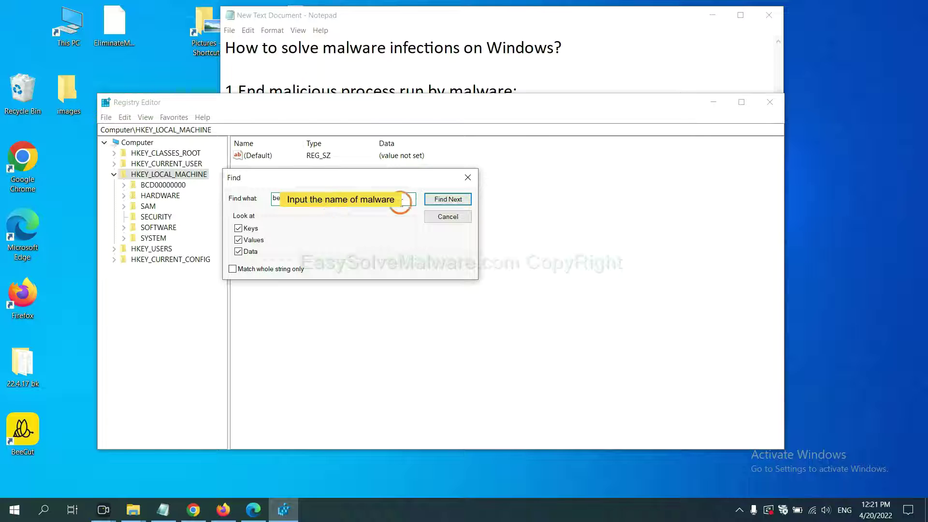
{"action": "left_click", "coordinate": [447, 201]}
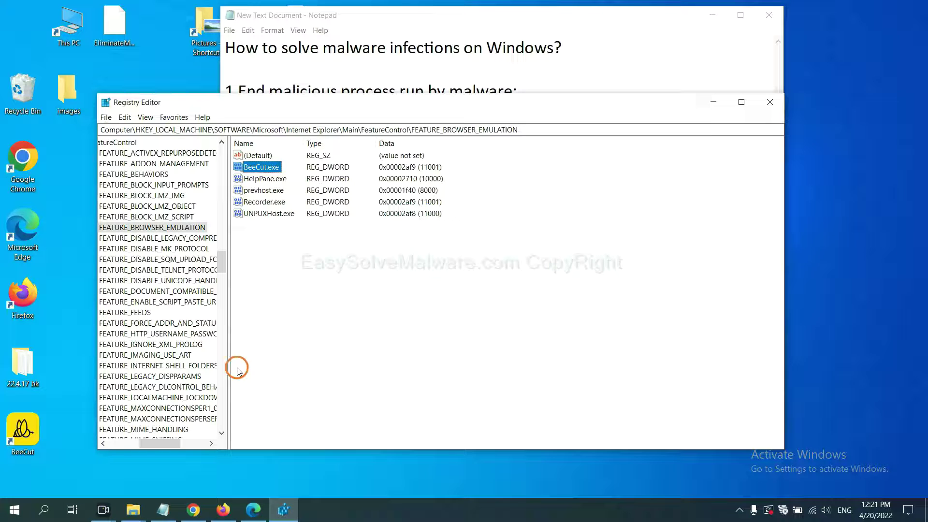
{"action": "left_click_drag", "start_coordinate": [156, 446], "coordinate": [120, 443]}
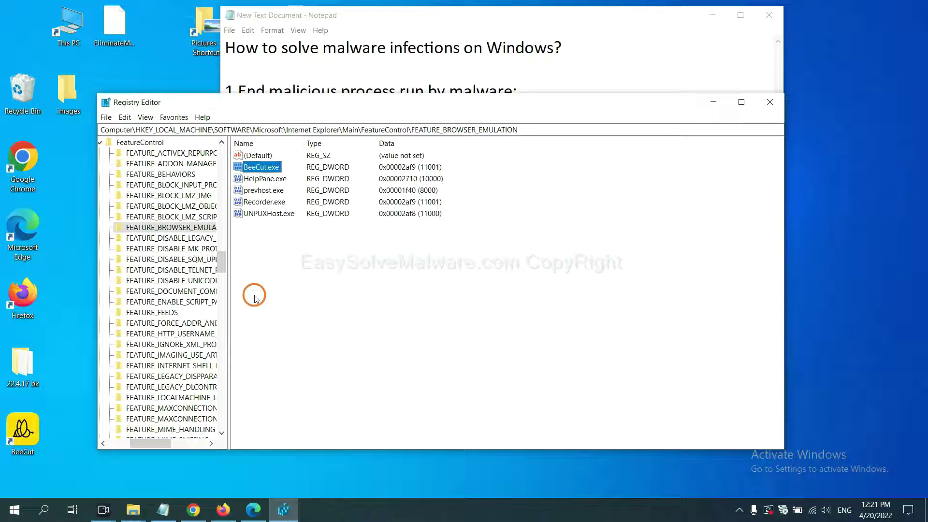
{"action": "right_click", "coordinate": [187, 228]}
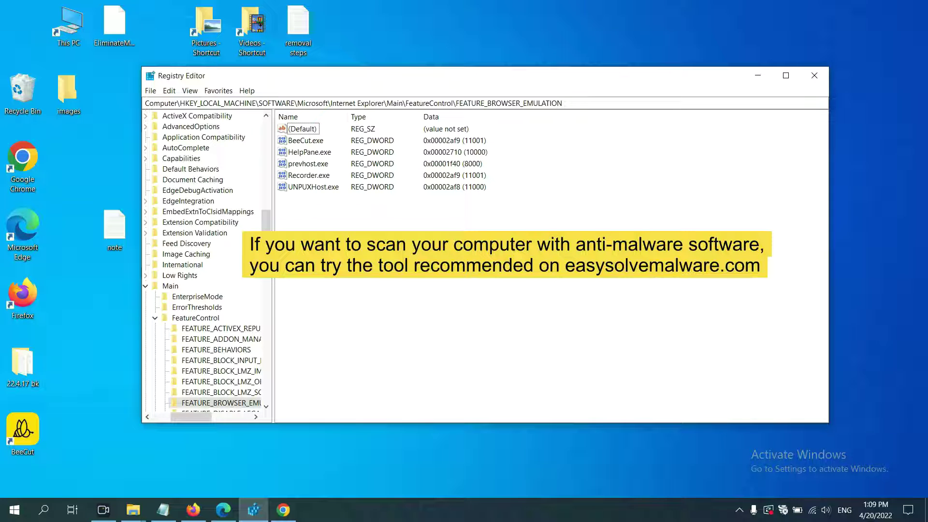
- Bring up the easysolvemalware.com malware removal guide in Chrome
{"action": "left_click", "coordinate": [293, 508]}
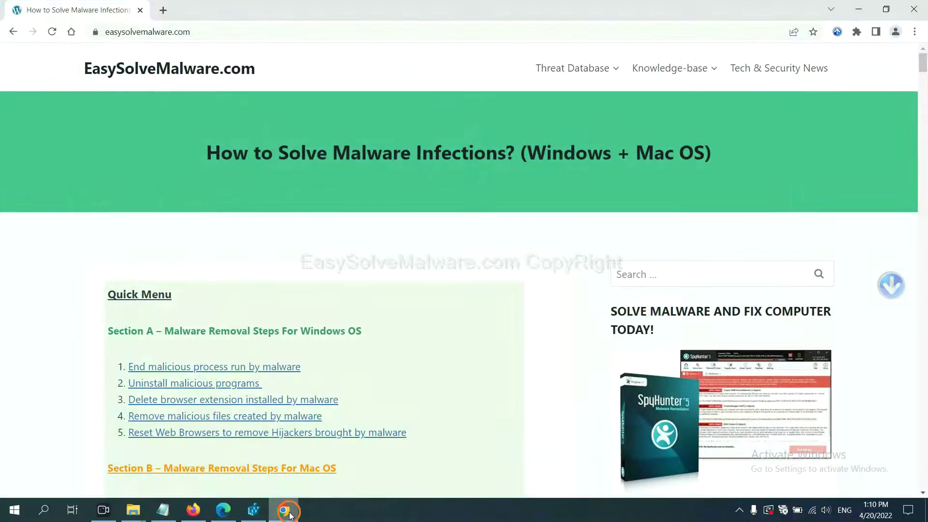
{"action": "scroll", "coordinate": [670, 330], "scroll_direction": "down", "scroll_amount": 1}
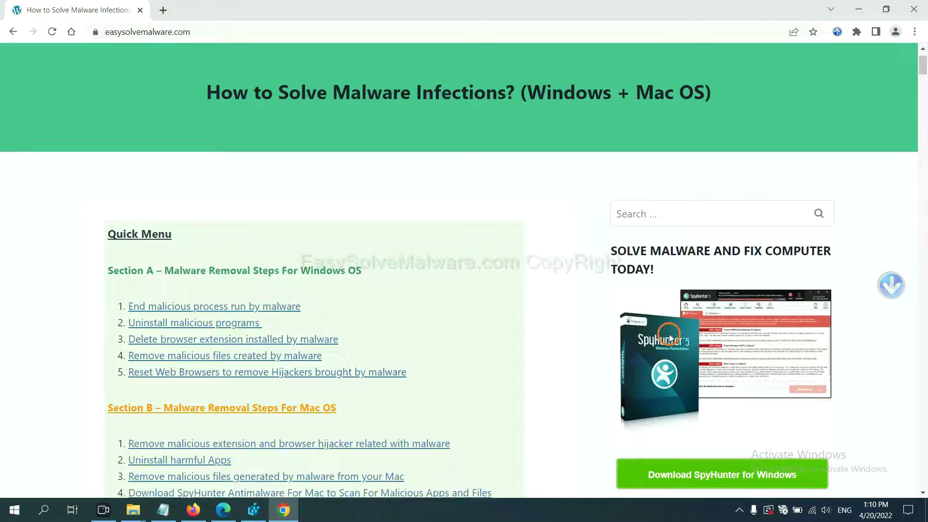
{"action": "scroll", "coordinate": [668, 334], "scroll_direction": "up", "scroll_amount": 1}
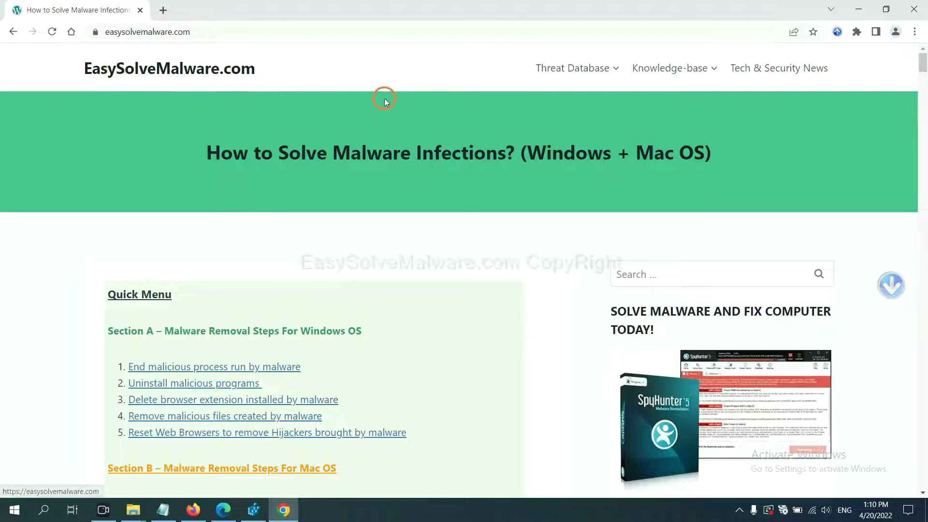
{"action": "scroll", "coordinate": [754, 318], "scroll_direction": "down", "scroll_amount": 2}
{"action": "scroll", "coordinate": [741, 307], "scroll_direction": "down", "scroll_amount": 1}
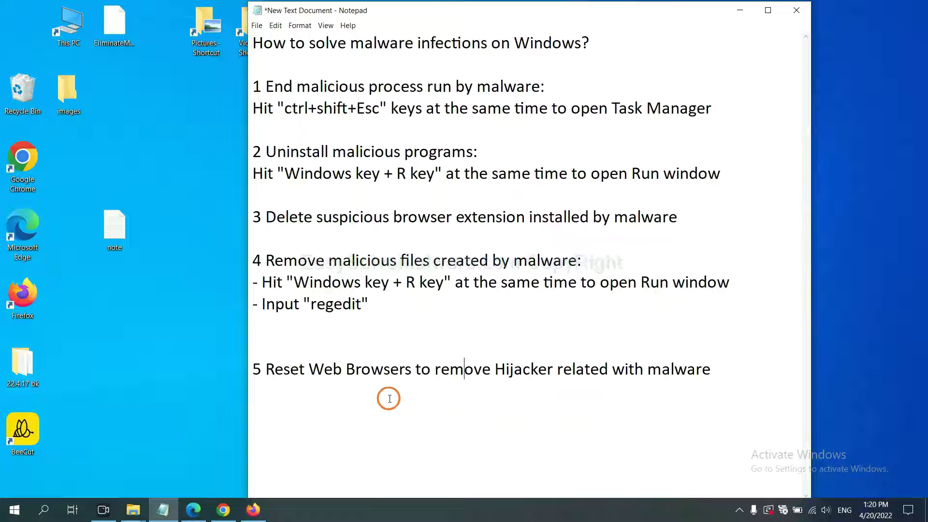
- Use Chrome settings to restore settings to their original defaults, bringing up the reset confirmation
{"action": "left_click", "coordinate": [222, 511]}
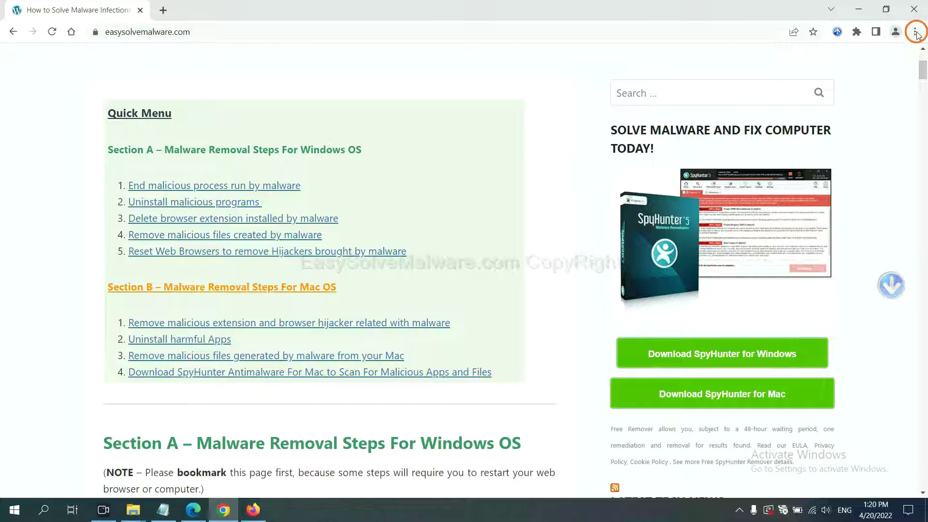
{"action": "left_click", "coordinate": [915, 33]}
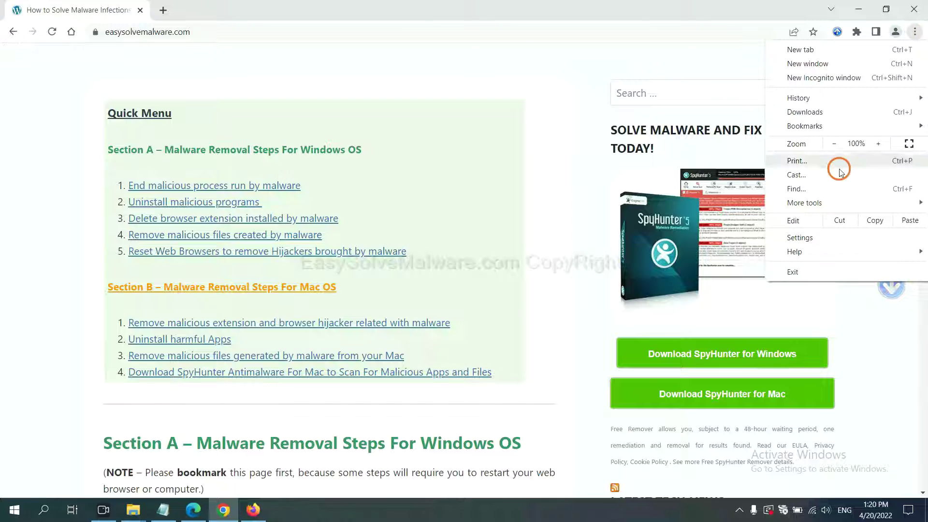
{"action": "left_click", "coordinate": [806, 237]}
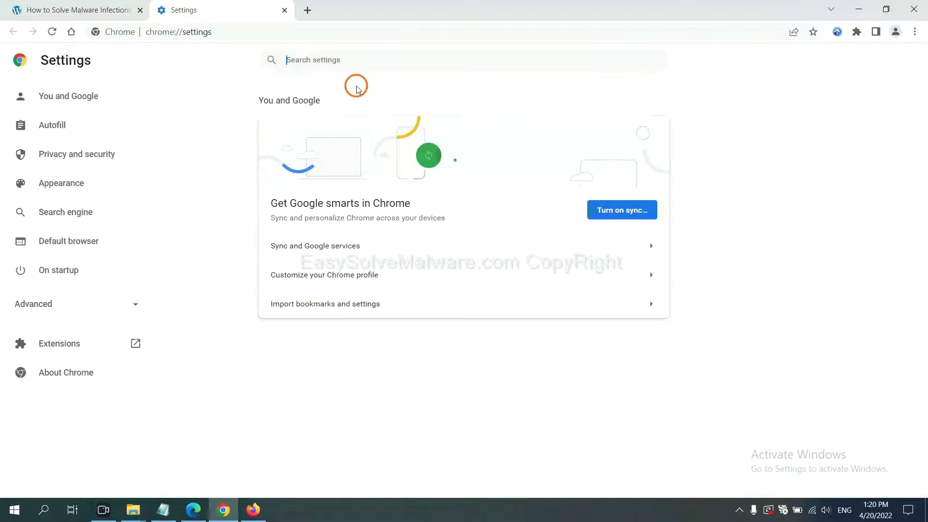
{"action": "type", "text": "reset"}
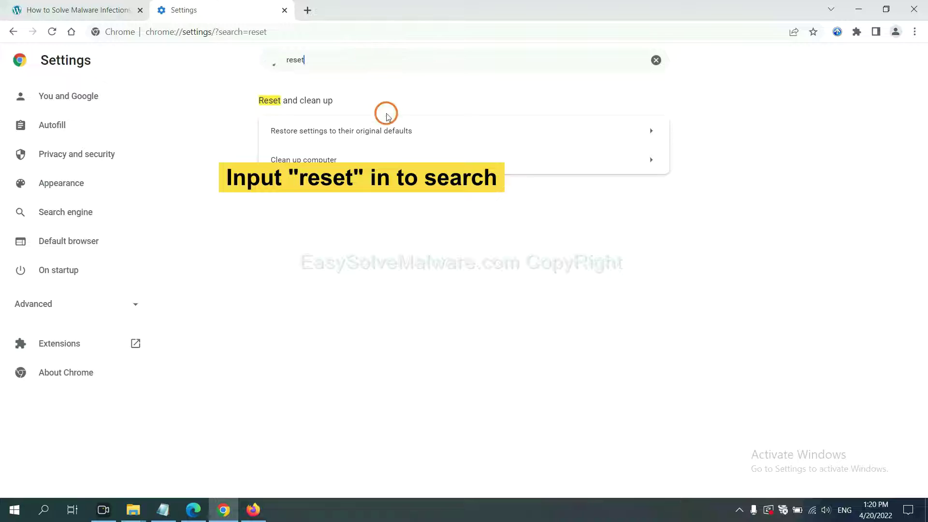
{"action": "left_click", "coordinate": [407, 131]}
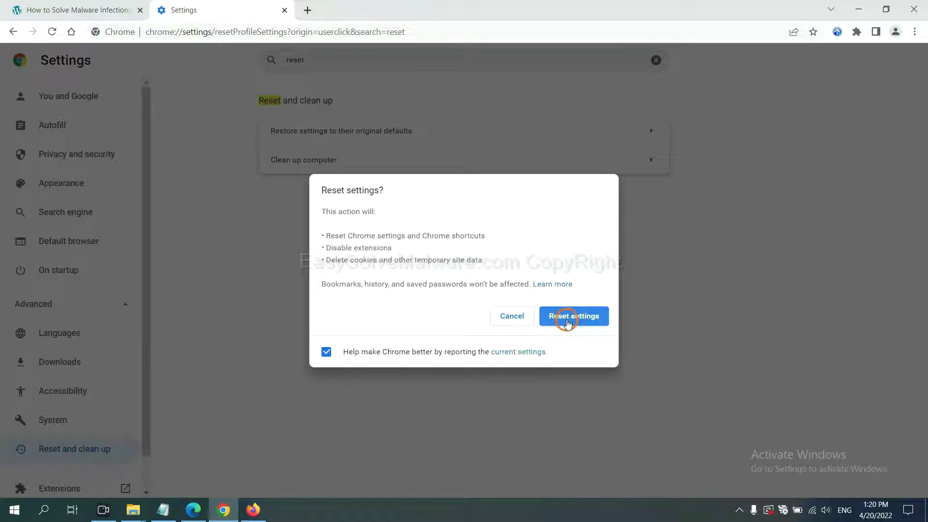
{"action": "left_click", "coordinate": [252, 509]}
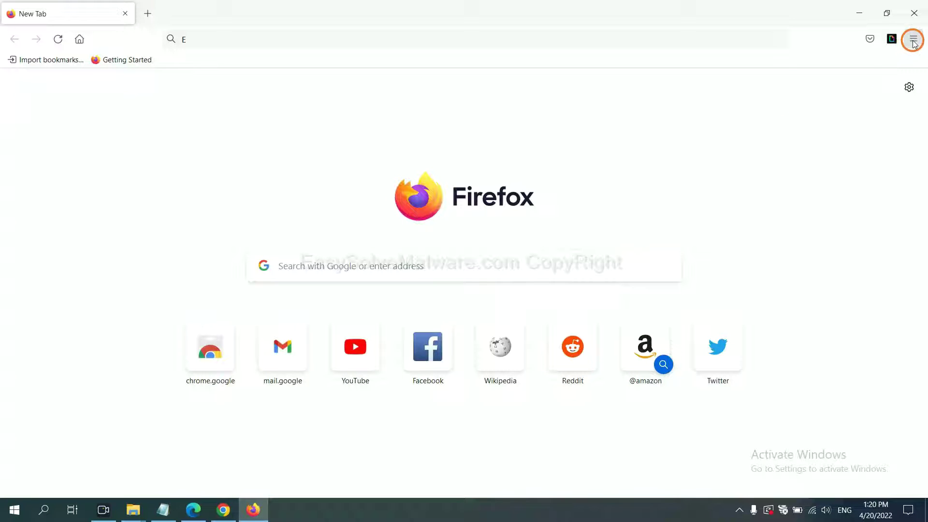
- Start Refresh Firefox from Help > More troubleshooting information, bringing up its confirmation
{"action": "left_click", "coordinate": [913, 41]}
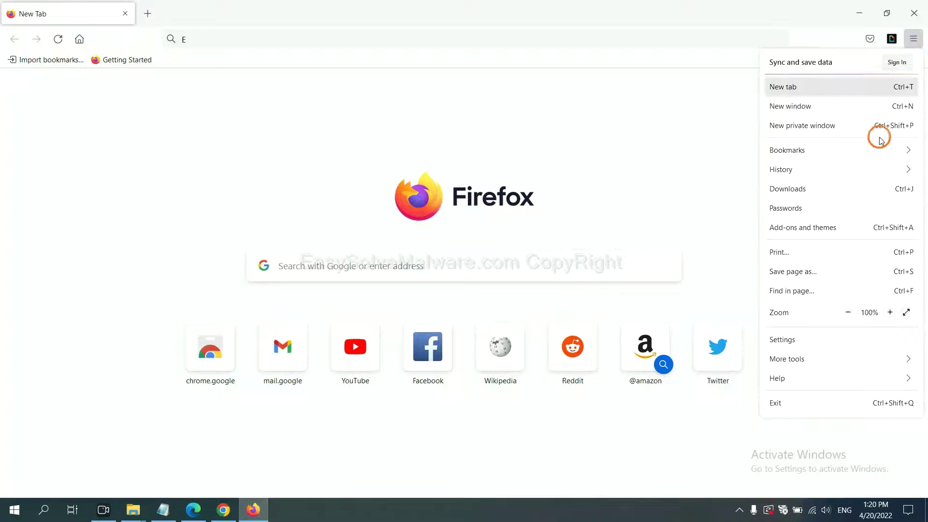
{"action": "left_click", "coordinate": [798, 377]}
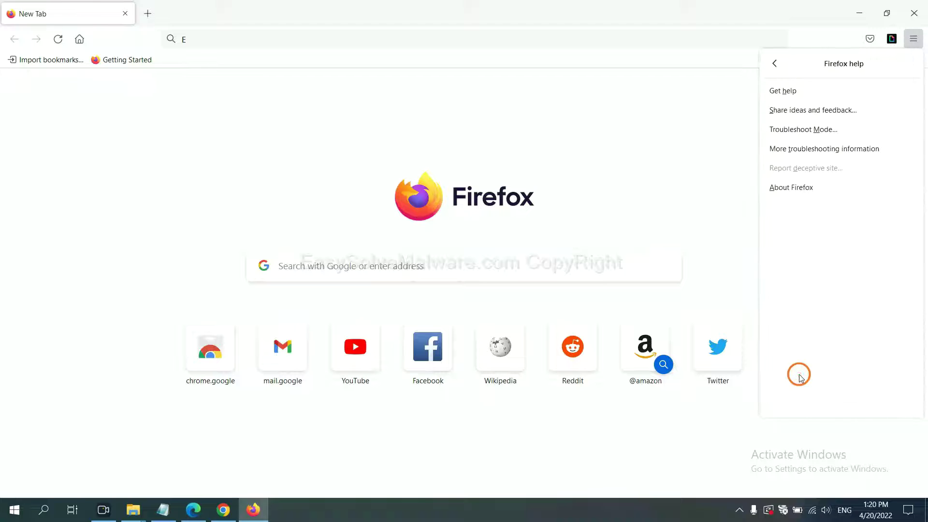
{"action": "left_click", "coordinate": [815, 150]}
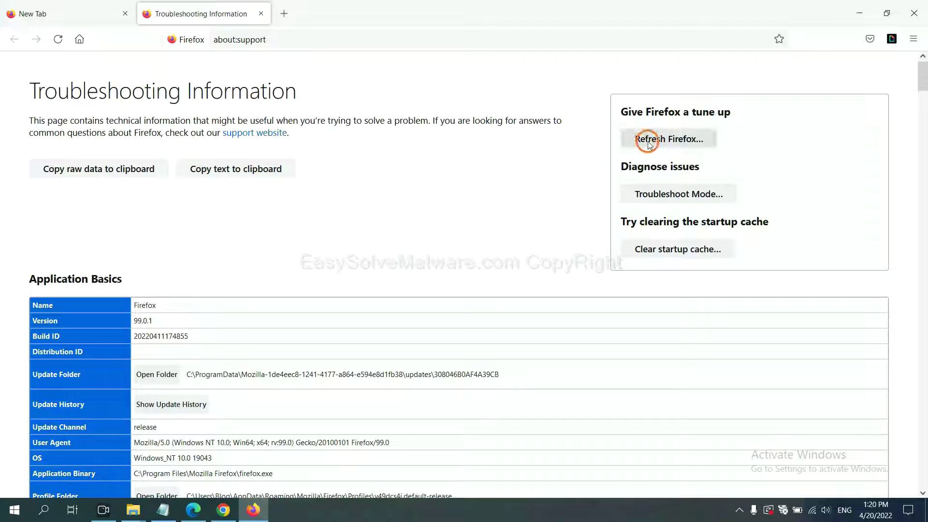
{"action": "left_click", "coordinate": [652, 143]}
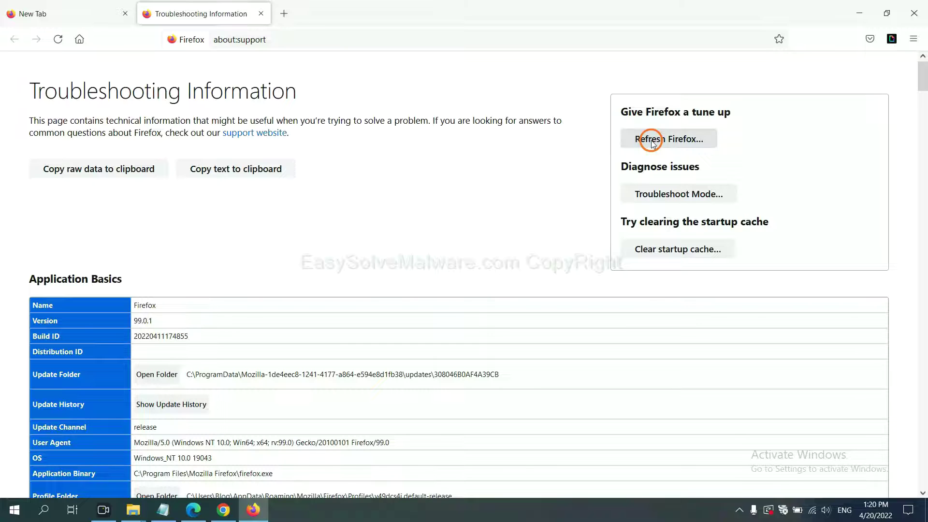
{"action": "left_click", "coordinate": [652, 143]}
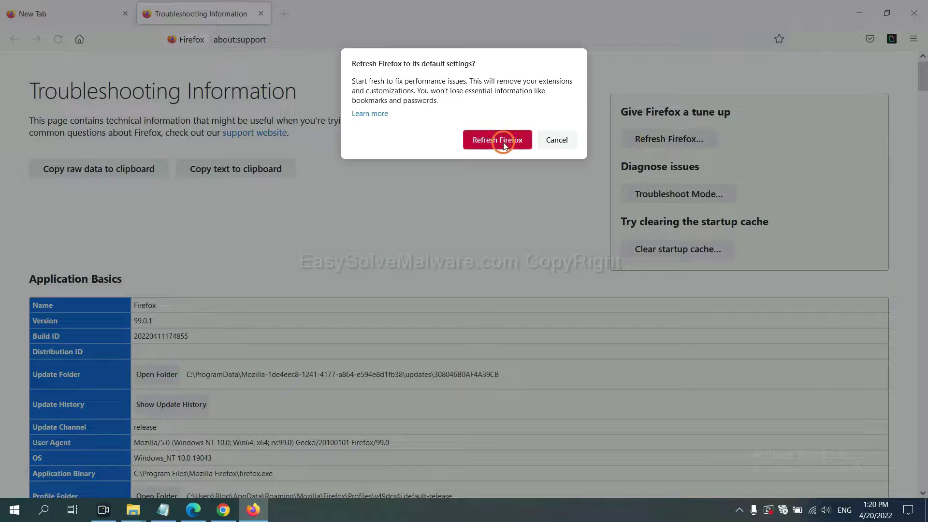
{"action": "left_click", "coordinate": [194, 511]}
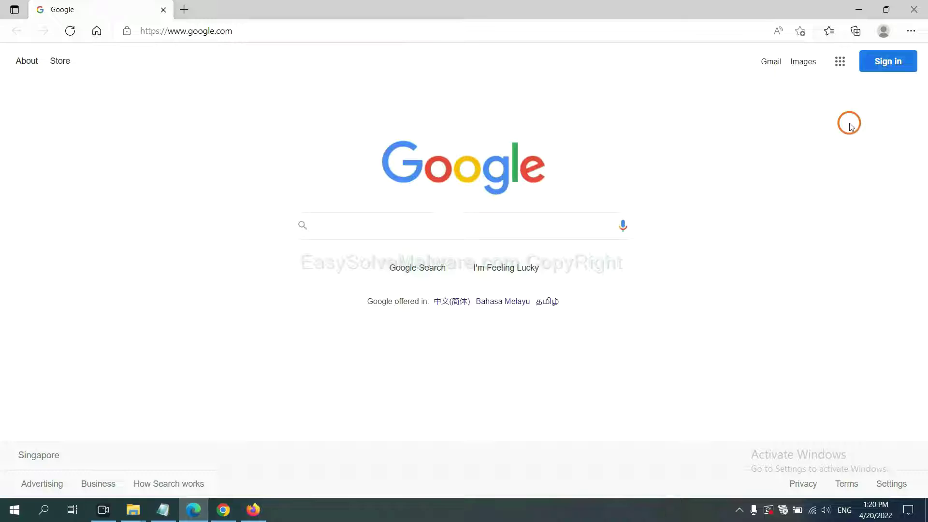
- Use Edge settings to restore settings to their default values, bringing up the Reset settings dialog
{"action": "left_click", "coordinate": [910, 30]}
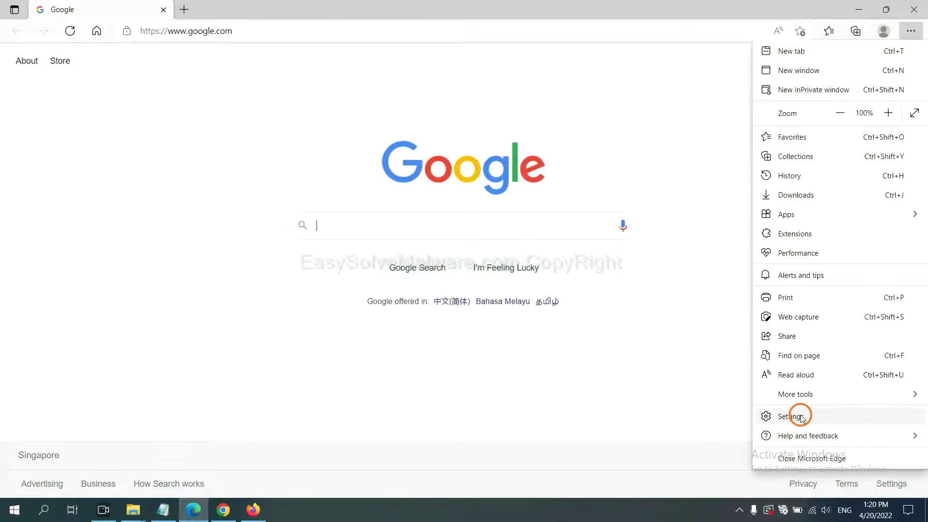
{"action": "left_click", "coordinate": [790, 416]}
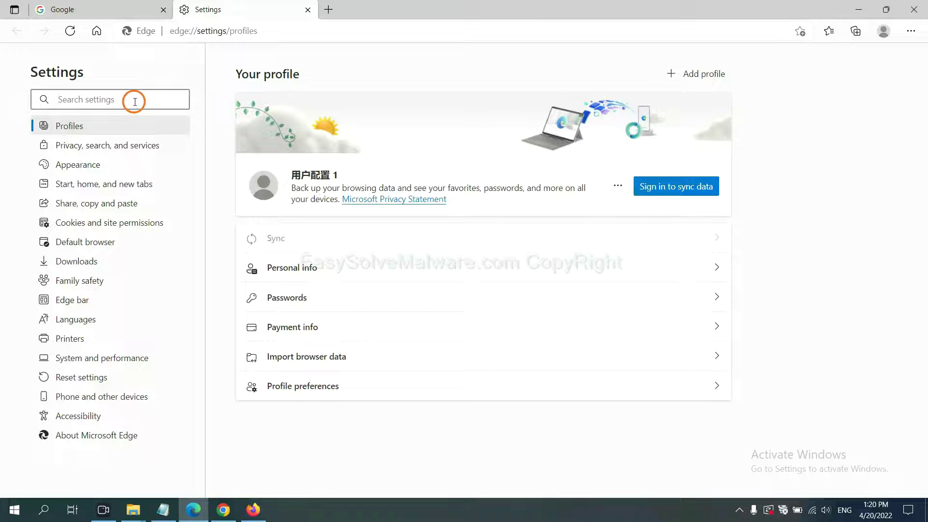
{"action": "type", "text": "re"}
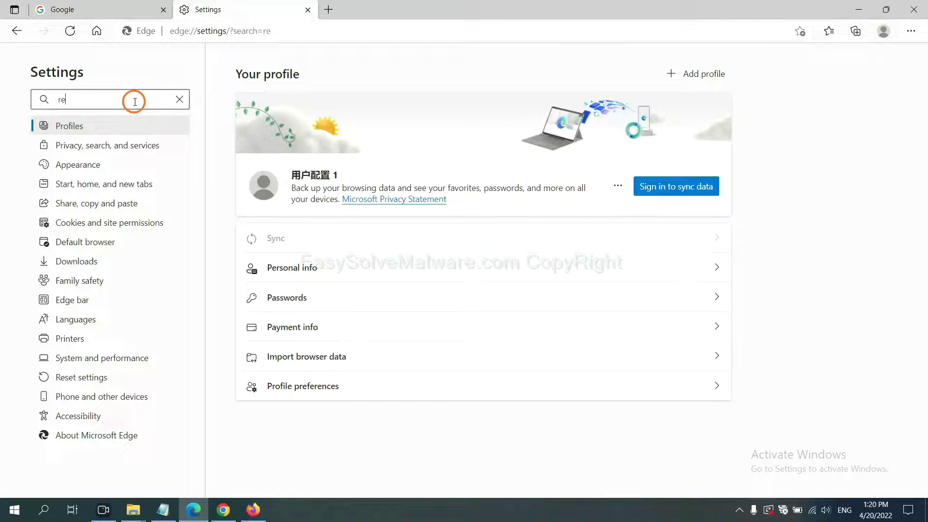
{"action": "type", "text": "set"}
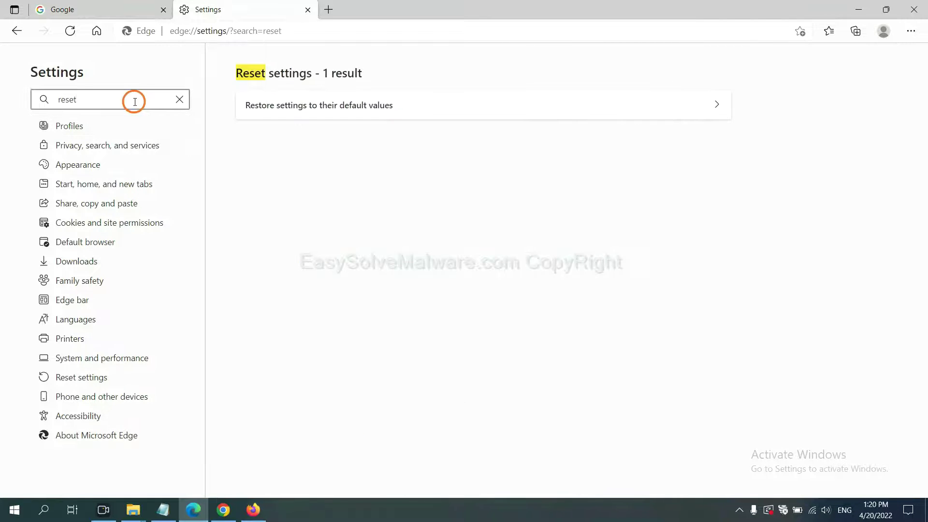
{"action": "left_click", "coordinate": [326, 102]}
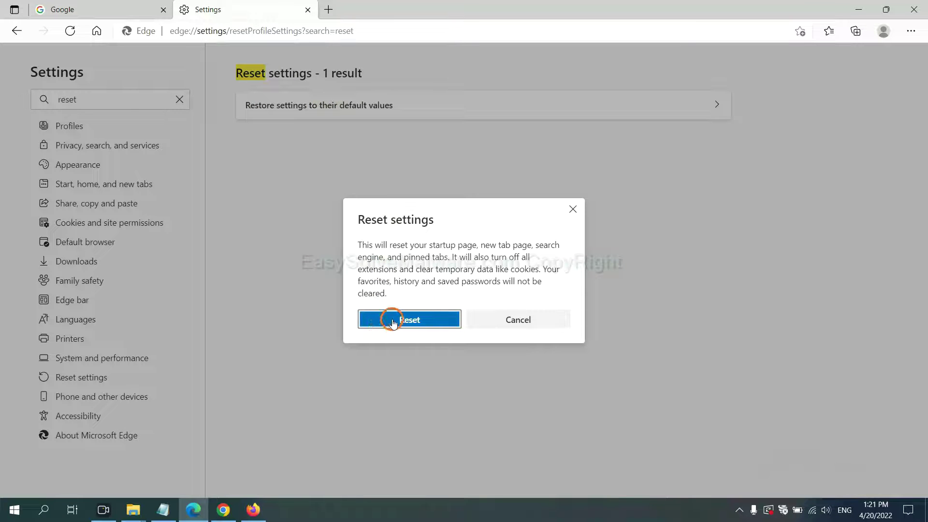